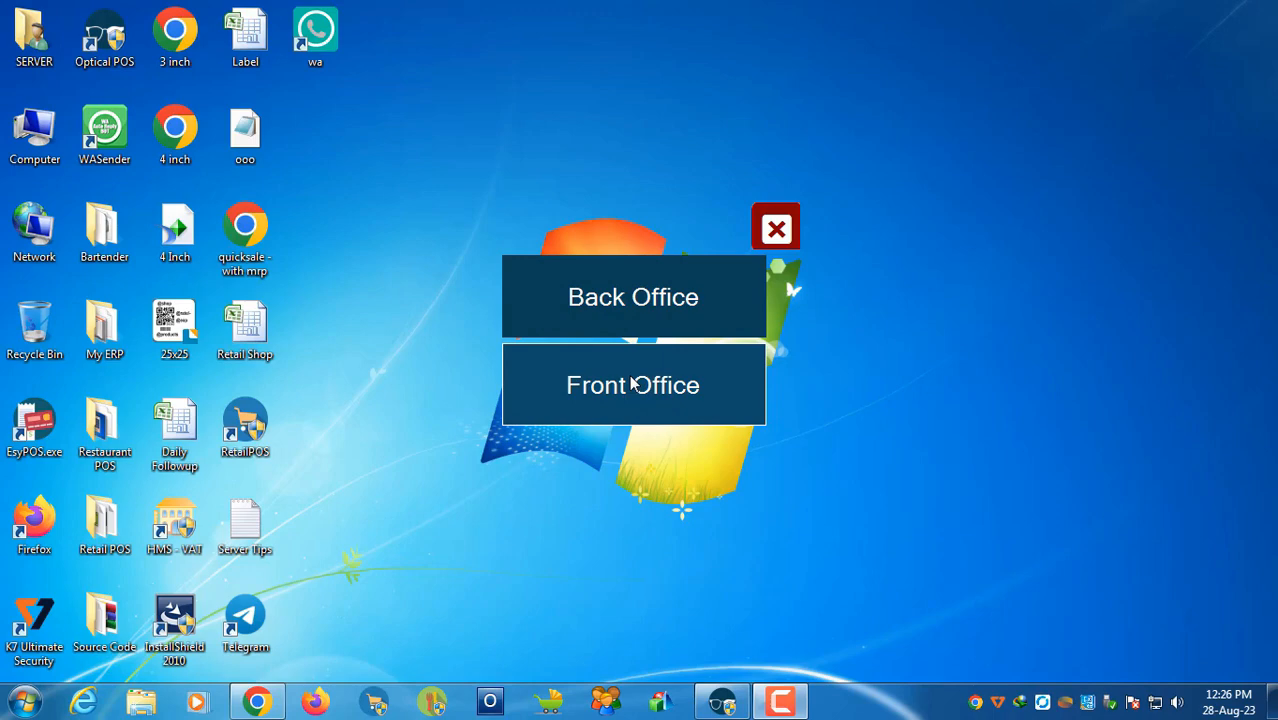
Open the Front Office Point Of Sale screen from the launcher.
{"action": "left_click", "coordinate": [632, 384]}
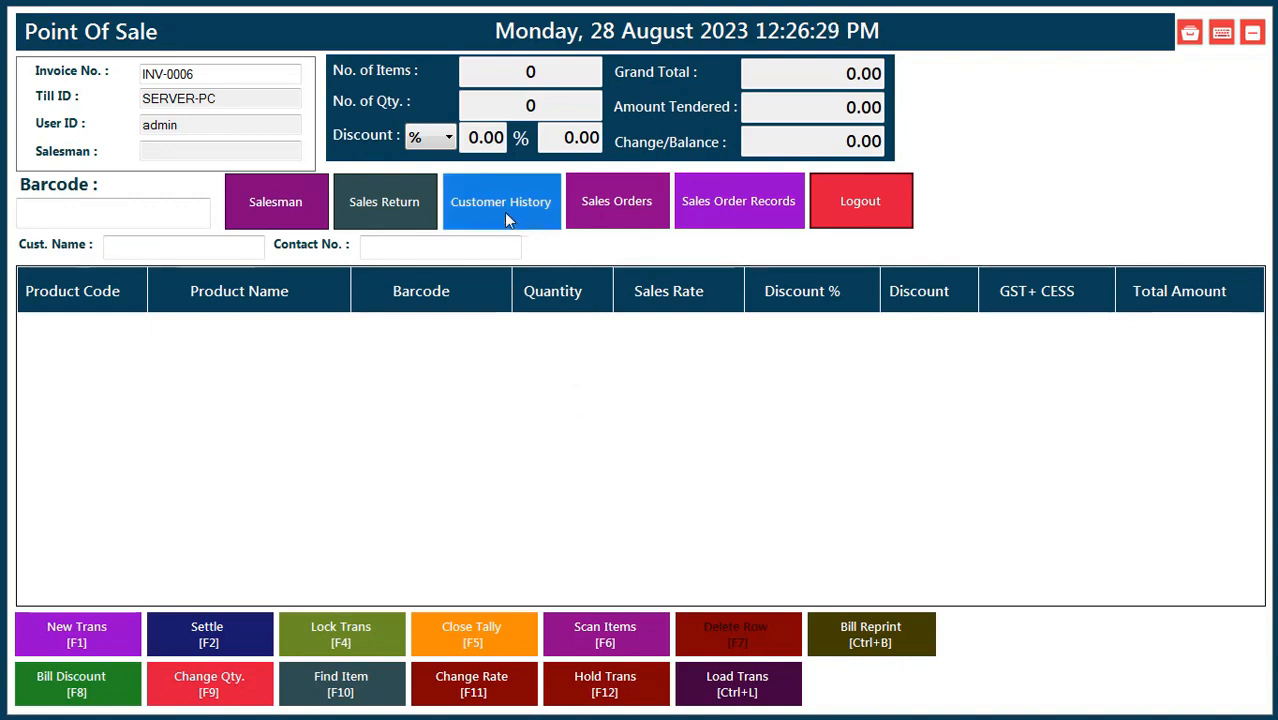
Start a new sales order, assign the existing customer, and bring up a blank Customer Registration form.
{"action": "left_click", "coordinate": [640, 207]}
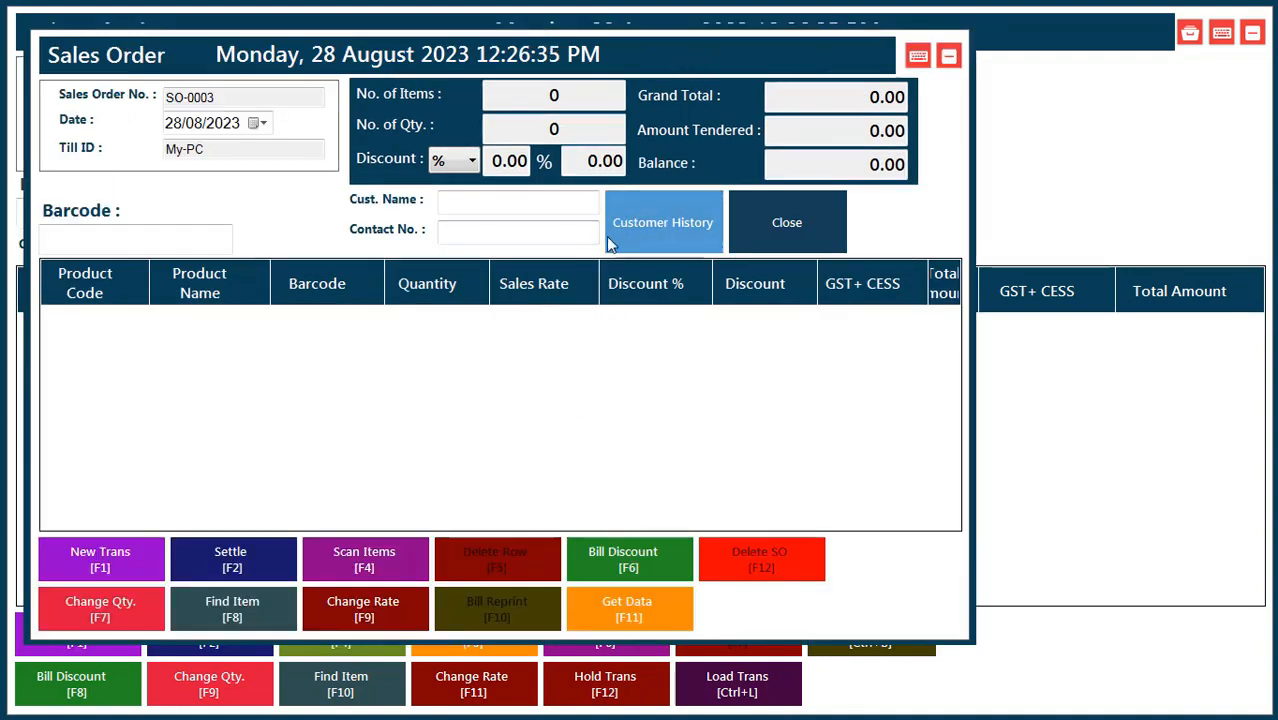
{"action": "left_click", "coordinate": [670, 229]}
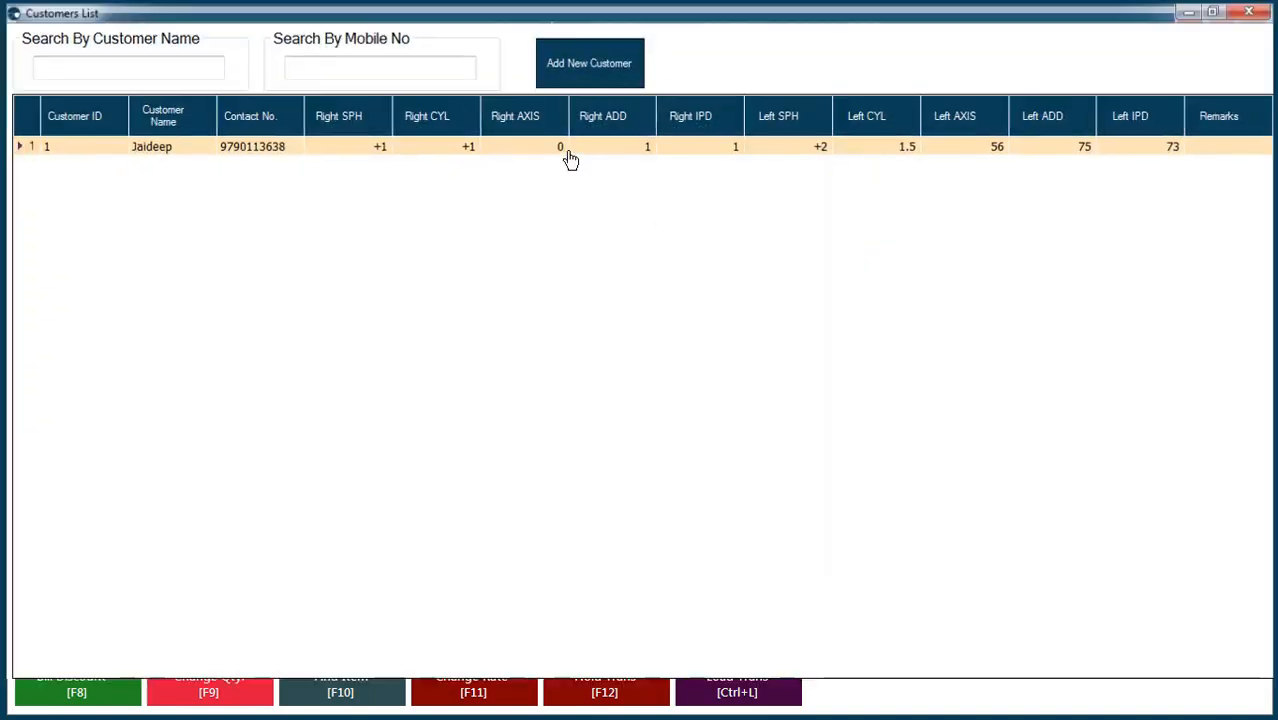
{"action": "double_click", "coordinate": [568, 153]}
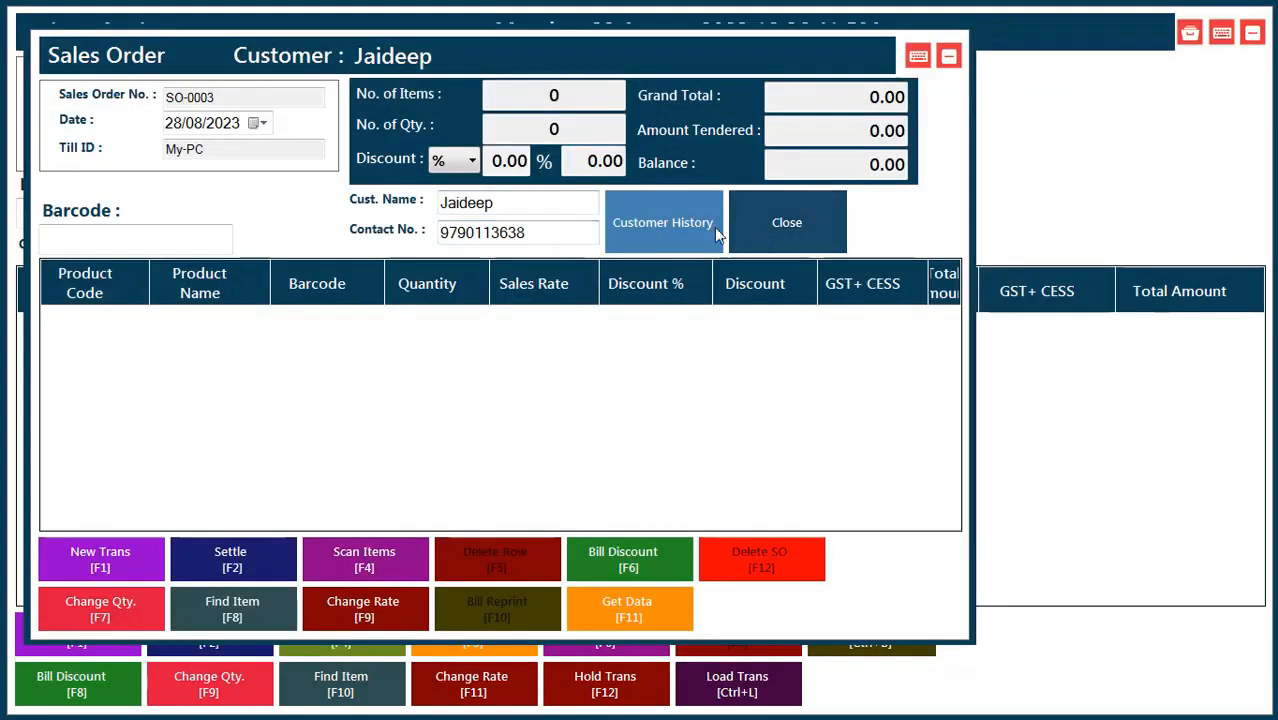
{"action": "left_click", "coordinate": [662, 223]}
{"action": "left_click", "coordinate": [597, 63]}
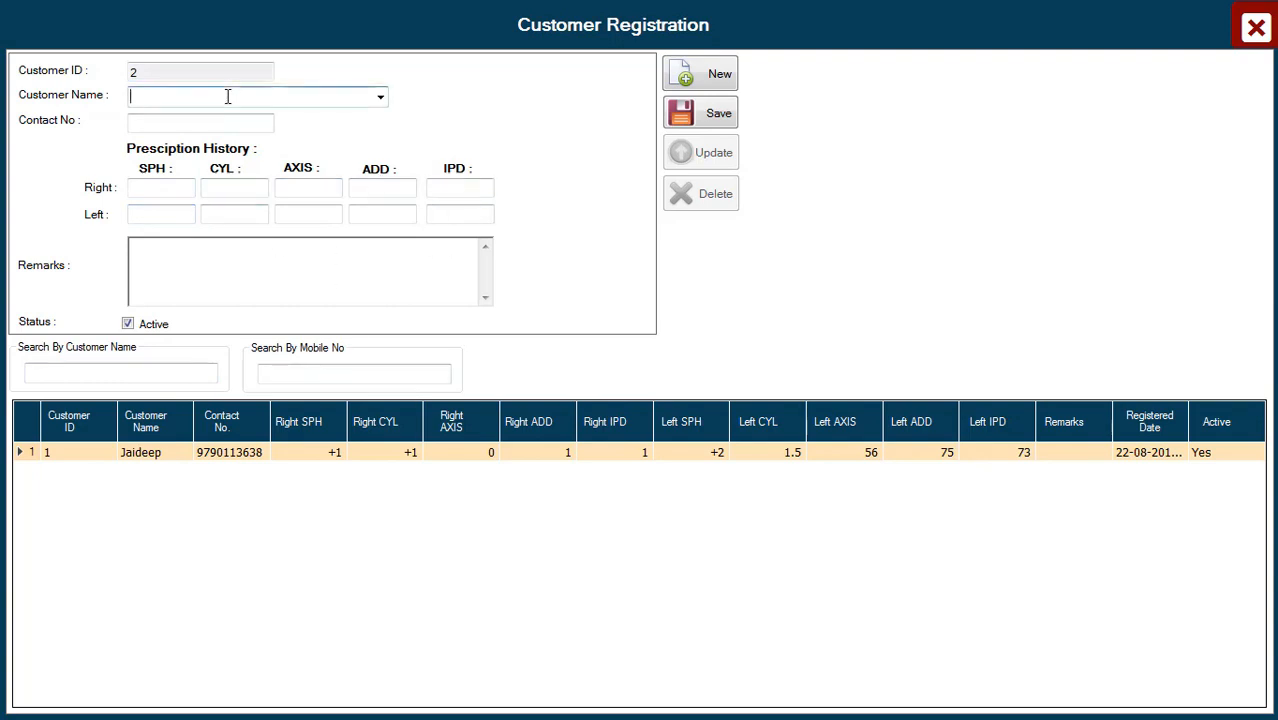
Enter the new customer's name and the right and left eye SPH, CYL, AXIS, ADD and IPD values.
{"action": "left_click", "coordinate": [227, 96]}
{"action": "type", "text": "RRajan"}
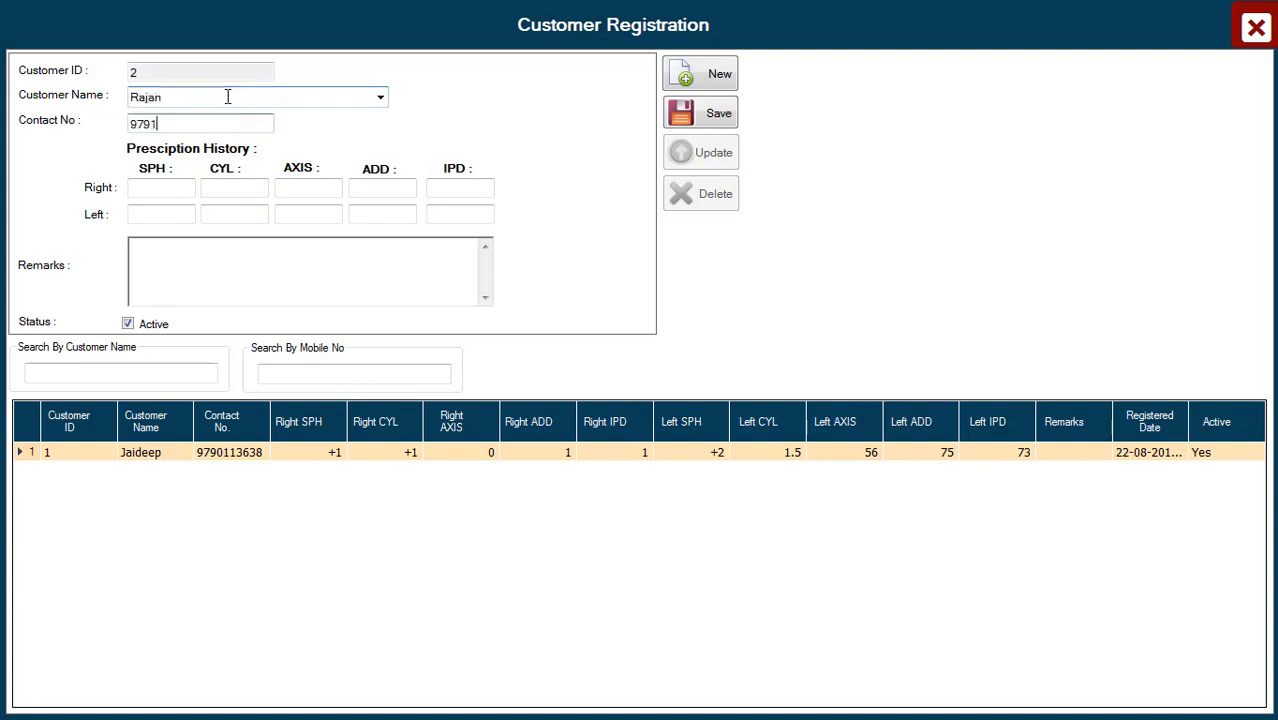
{"action": "left_click", "coordinate": [165, 188]}
{"action": "type", "text": "+1"}
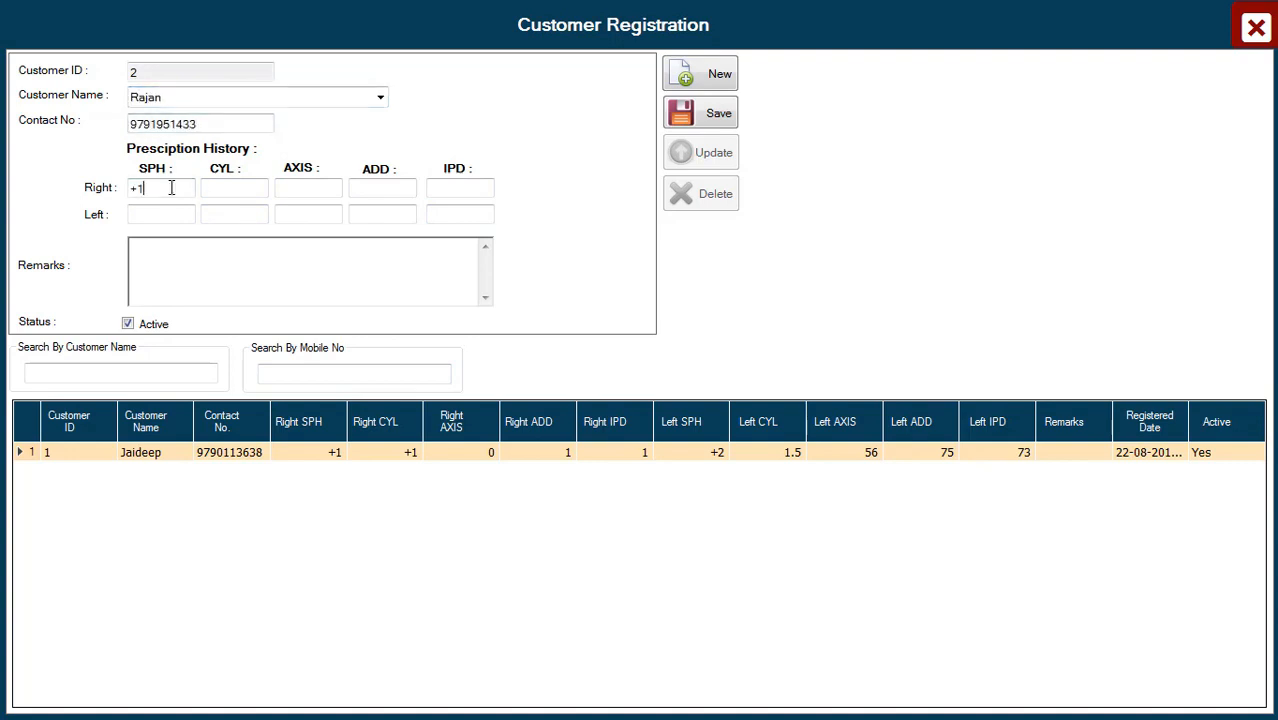
{"action": "left_click", "coordinate": [224, 186]}
{"action": "type", "text": "63"}
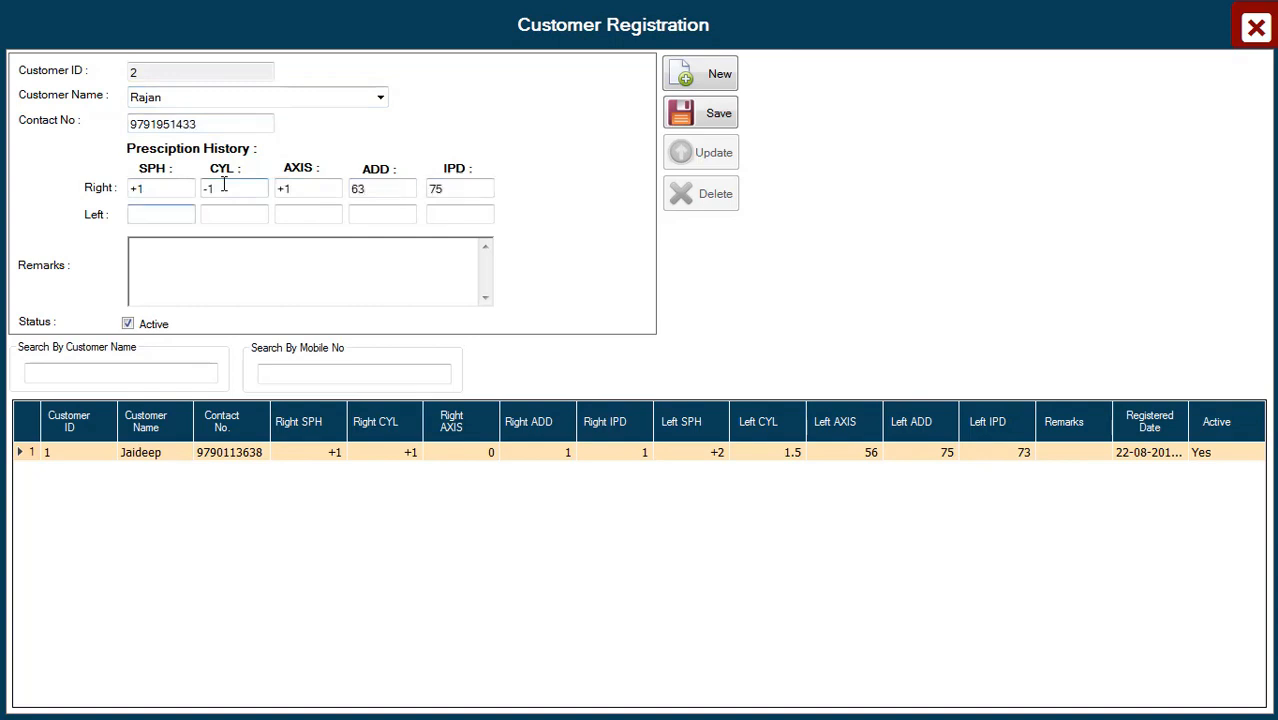
{"action": "type", "text": "\t75\t12\t15"}
{"action": "key", "text": "Tab"}
{"action": "type", "text": "+1"}
{"action": "key", "text": "Tab"}
{"action": "type", "text": "-1"}
{"action": "key", "text": "Tab"}
{"action": "type", "text": "+2"}
{"action": "key", "text": "Tab"}
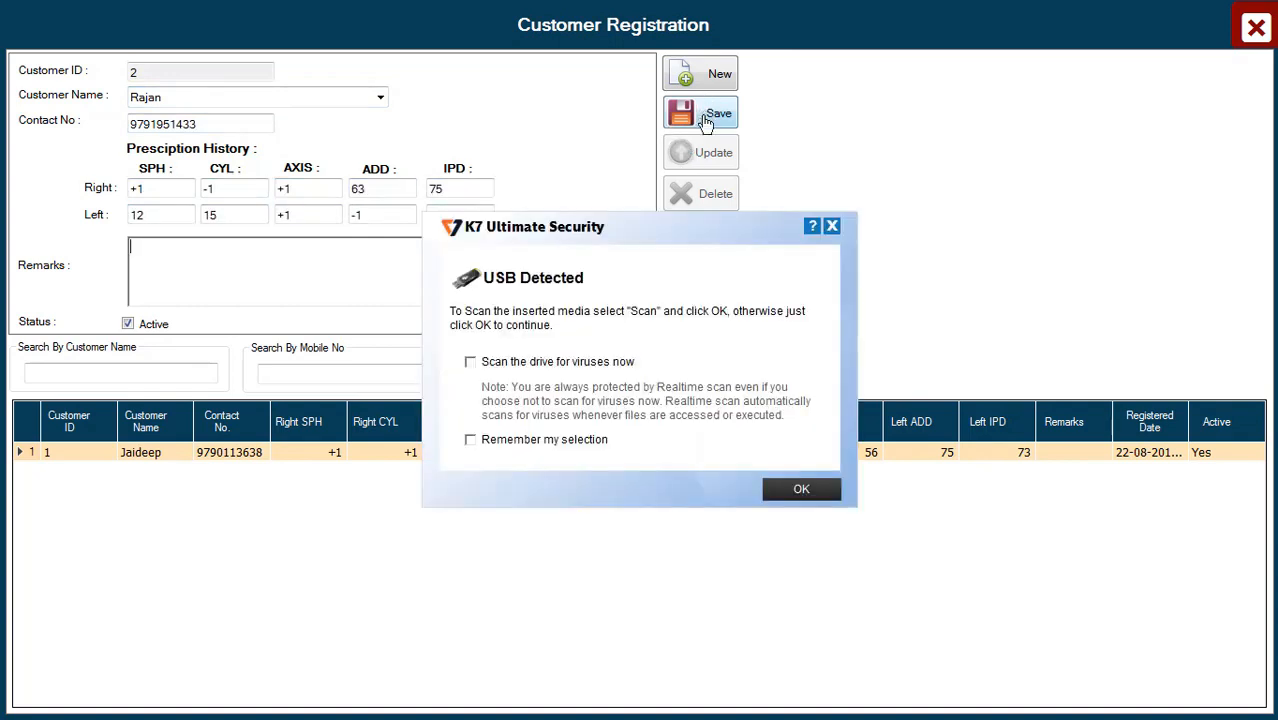
Save the new customer record, update it from the list, and close the registration form.
{"action": "left_click", "coordinate": [836, 226]}
{"action": "left_click", "coordinate": [703, 114]}
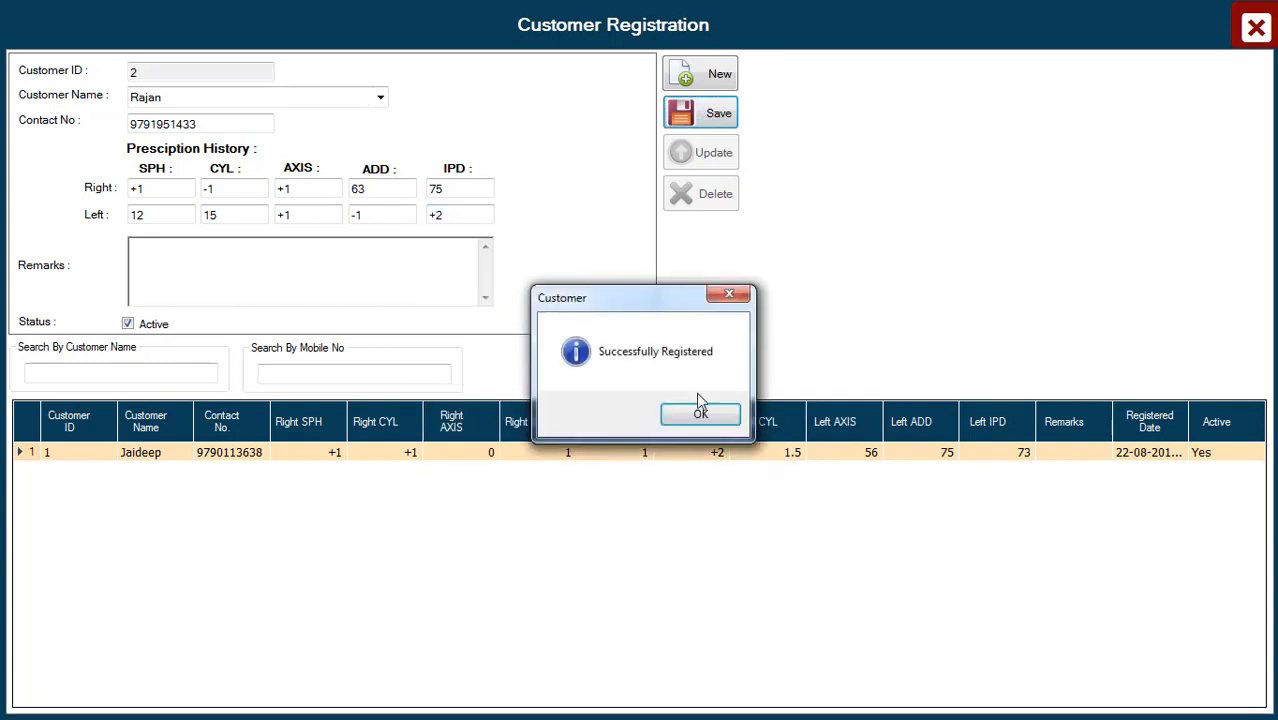
{"action": "key", "text": "Return"}
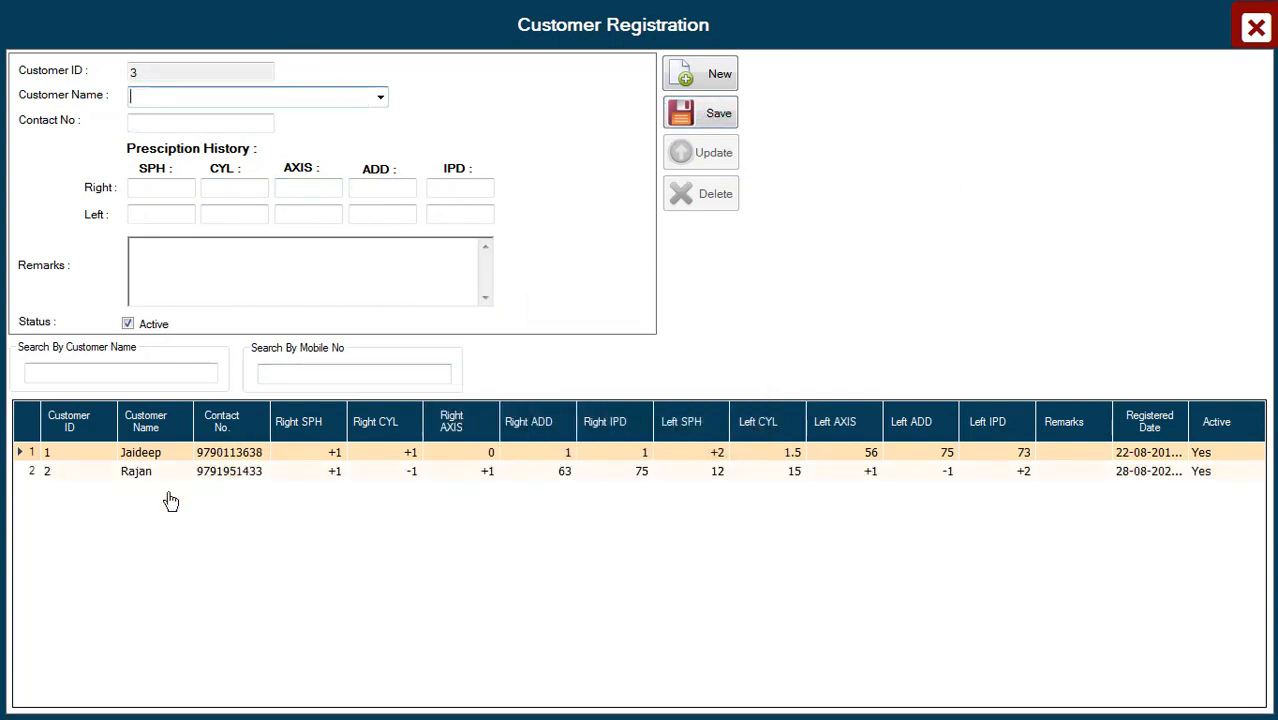
{"action": "left_click", "coordinate": [156, 474]}
{"action": "left_click", "coordinate": [250, 476]}
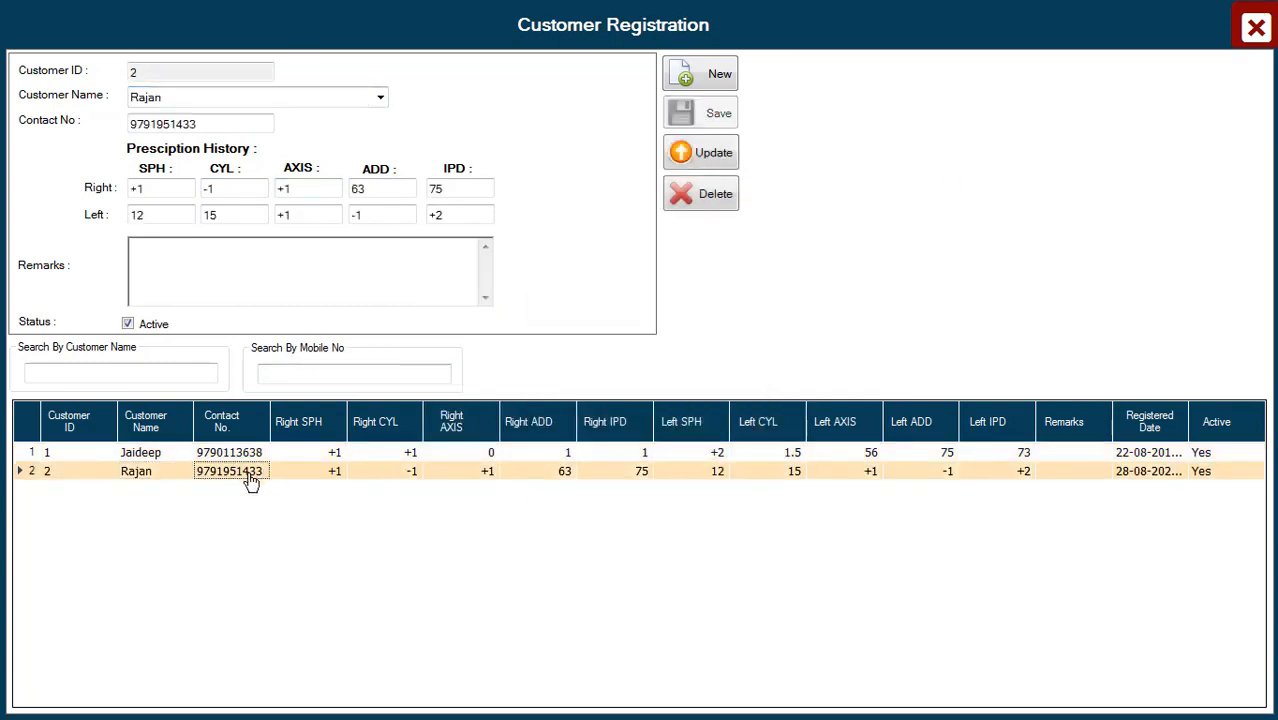
{"action": "left_click", "coordinate": [700, 153]}
{"action": "left_click", "coordinate": [694, 406]}
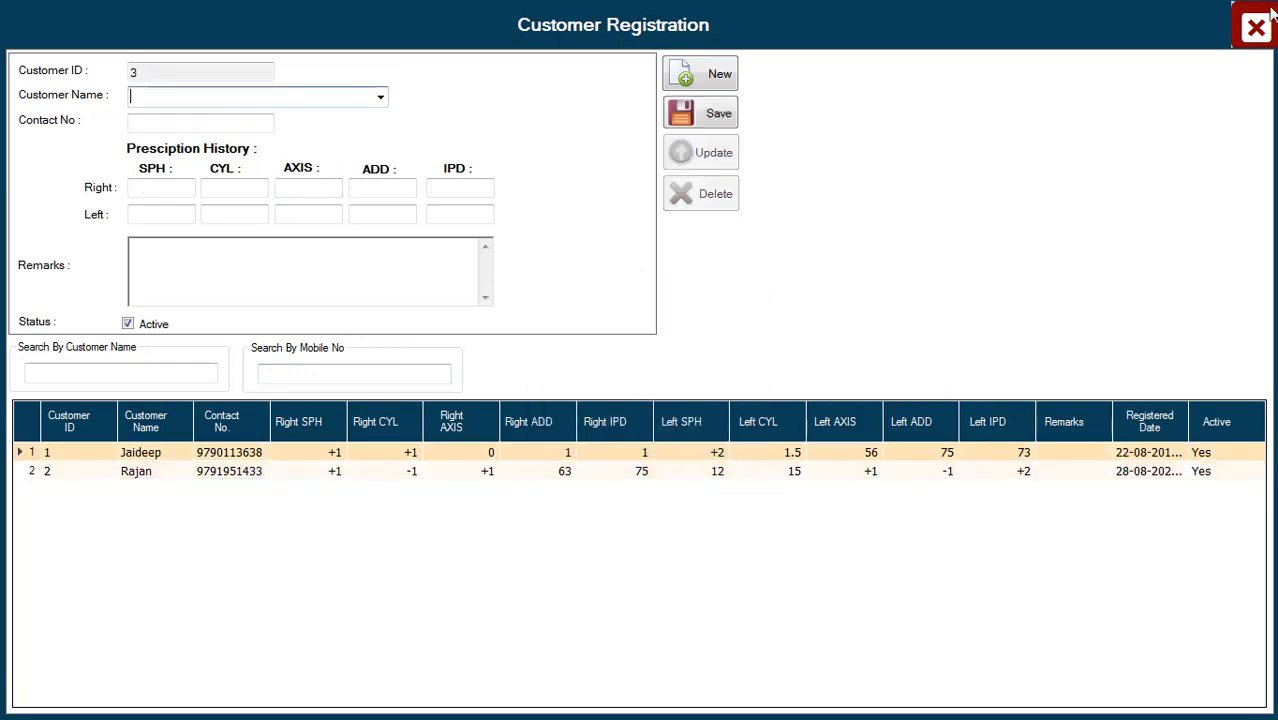
{"action": "left_click", "coordinate": [1256, 28]}
Assign the new customer and add two Test units (barcode 0003) totalling 837.9, ready for payment.
{"action": "double_click", "coordinate": [211, 165]}
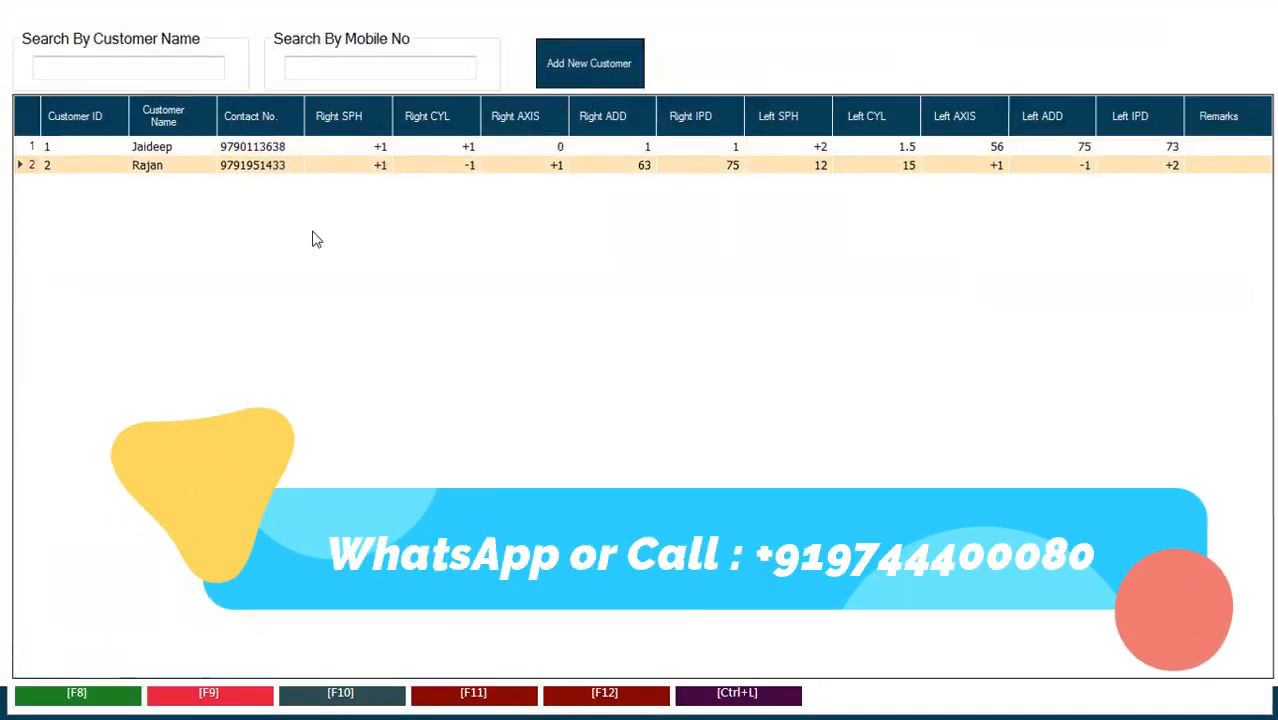
{"action": "left_click", "coordinate": [471, 210]}
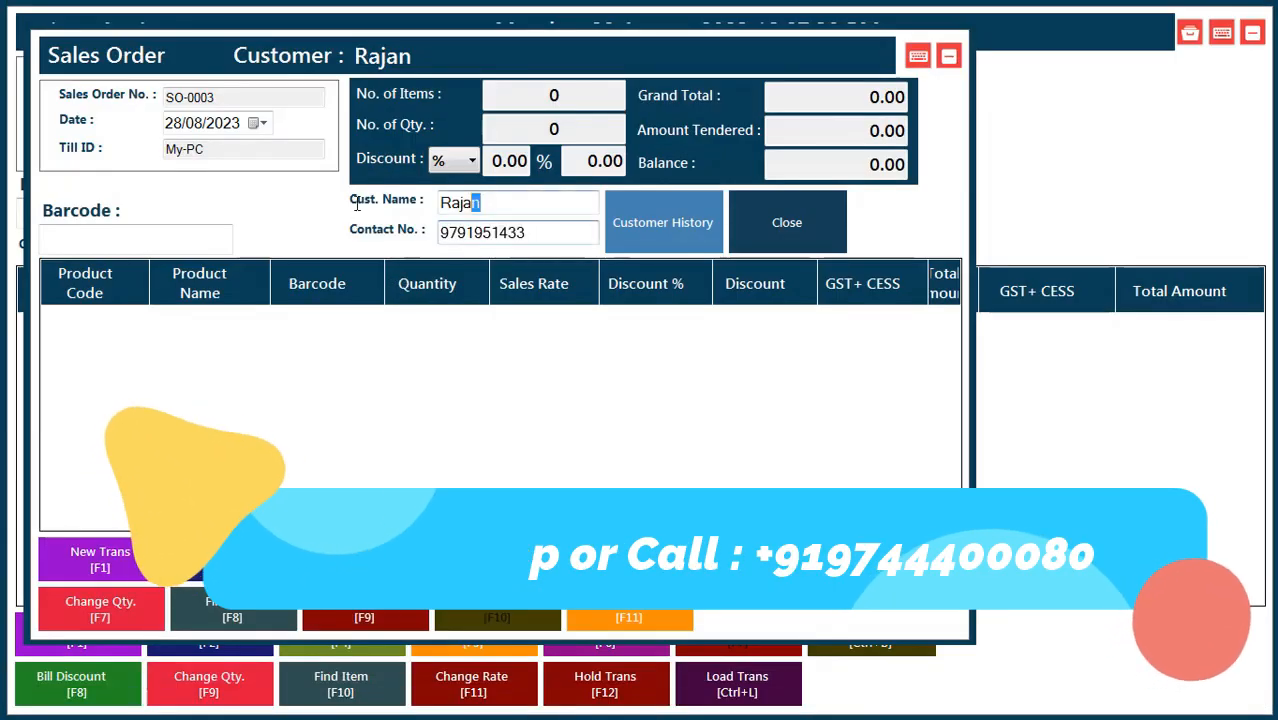
{"action": "left_click", "coordinate": [111, 232]}
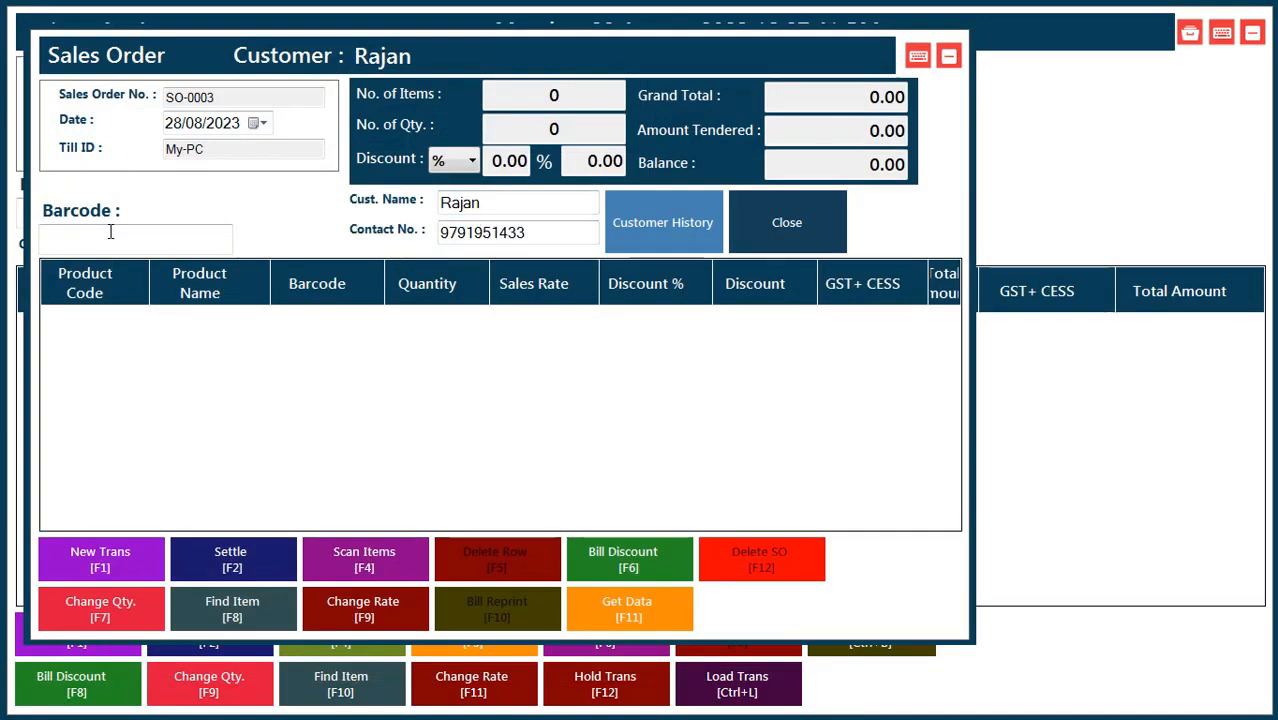
{"action": "key", "text": "Return"}
{"action": "type", "text": "00"}
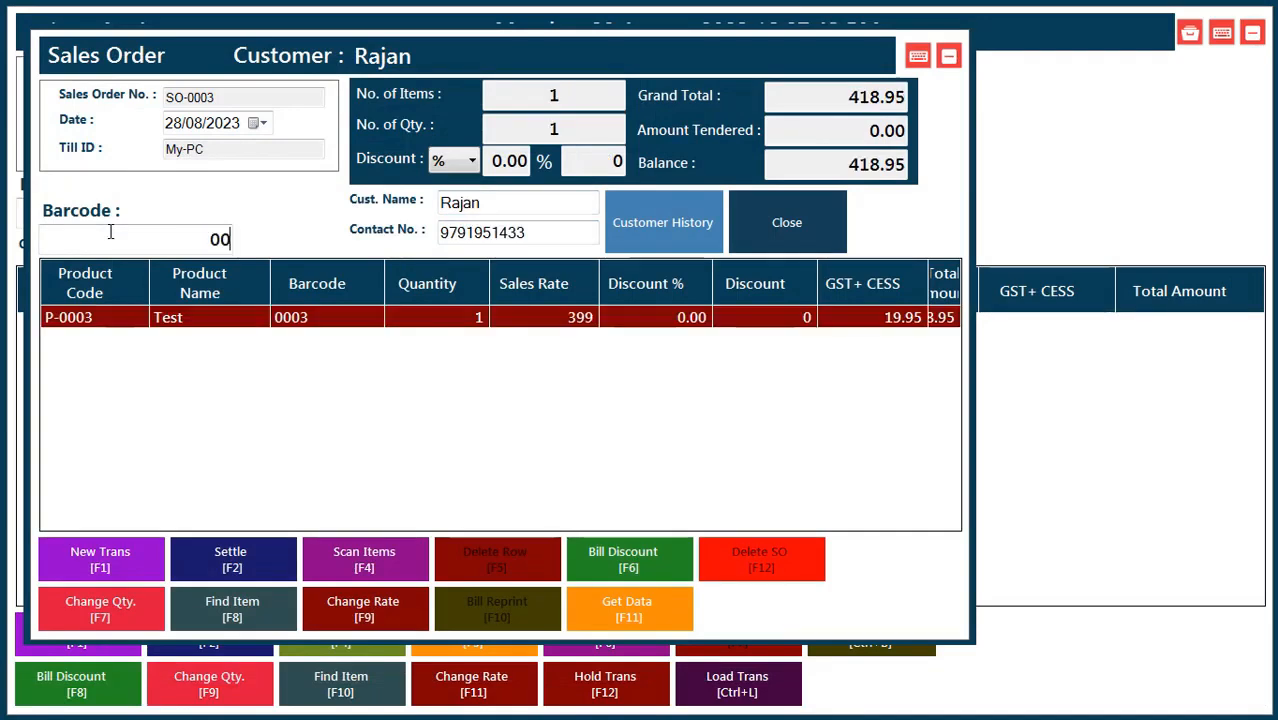
{"action": "type", "text": "03"}
{"action": "key", "text": "Return"}
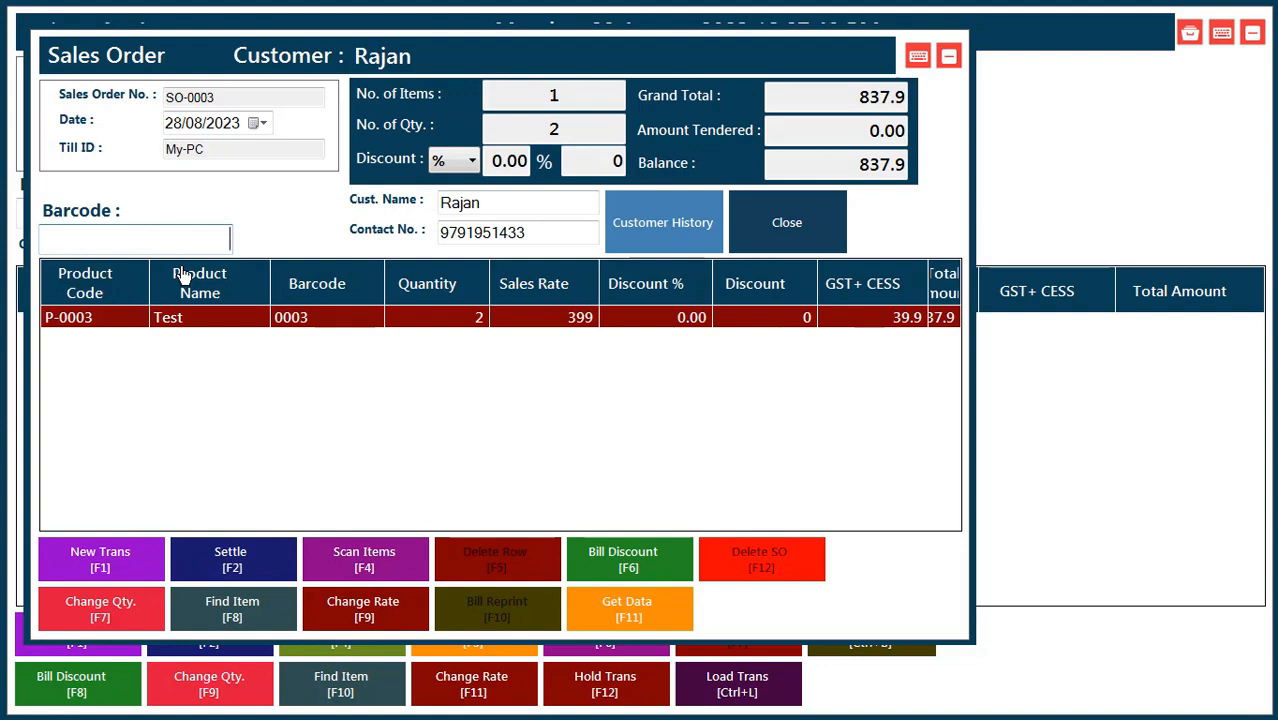
{"action": "key", "text": "F2"}
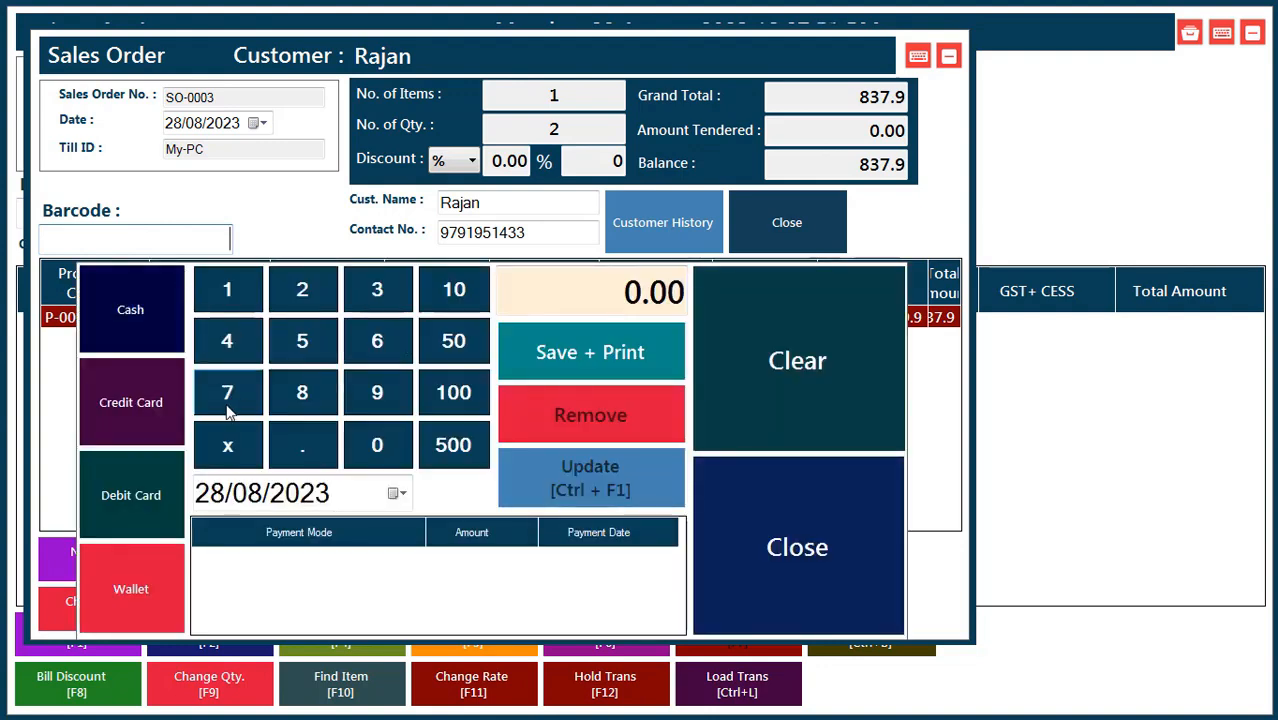
Record a 500 cash payment on SO-0003 and save it, printing the bill with 337.90 due.
{"action": "left_click", "coordinate": [568, 300]}
{"action": "type", "text": "500"}
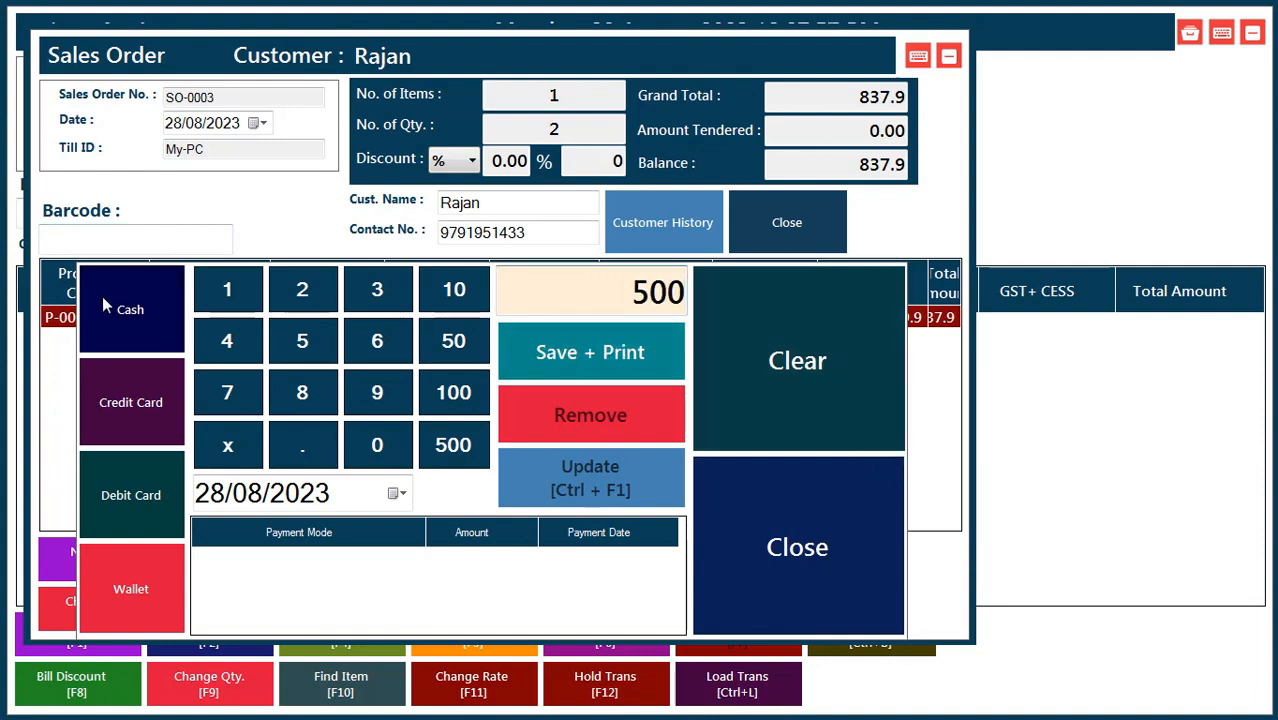
{"action": "left_click", "coordinate": [102, 296]}
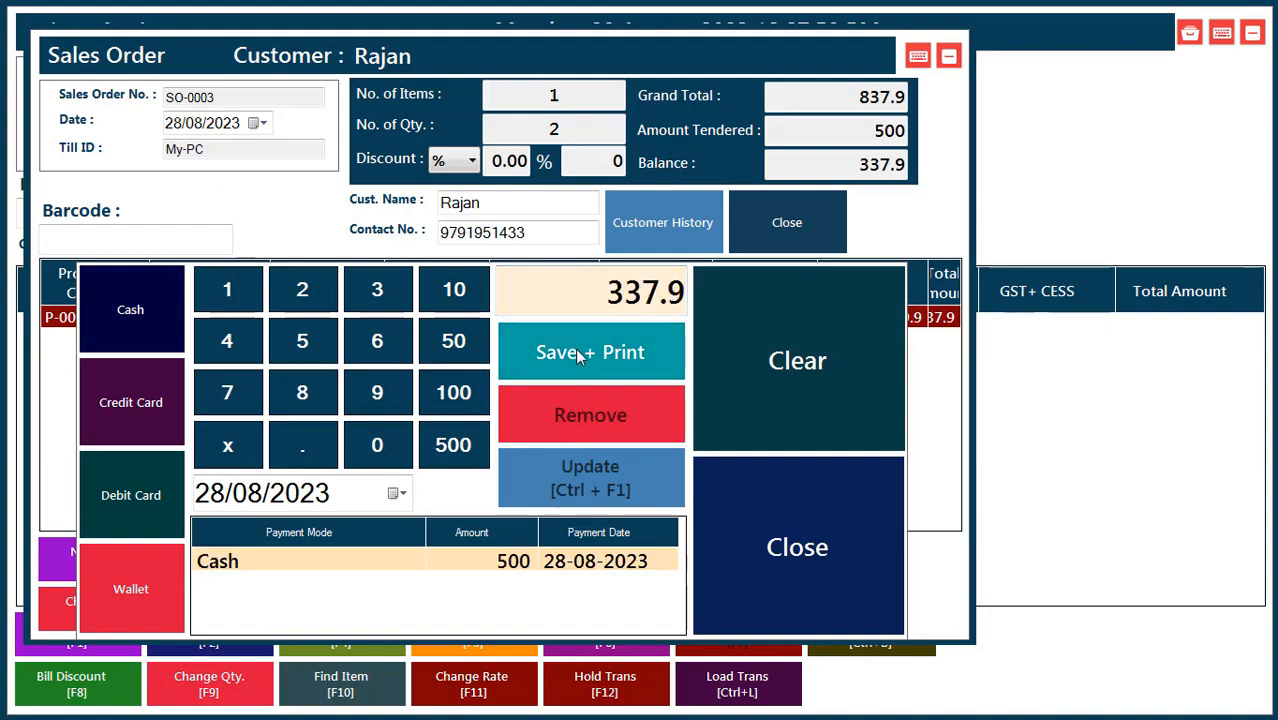
{"action": "left_click", "coordinate": [545, 350]}
{"action": "left_click", "coordinate": [615, 416]}
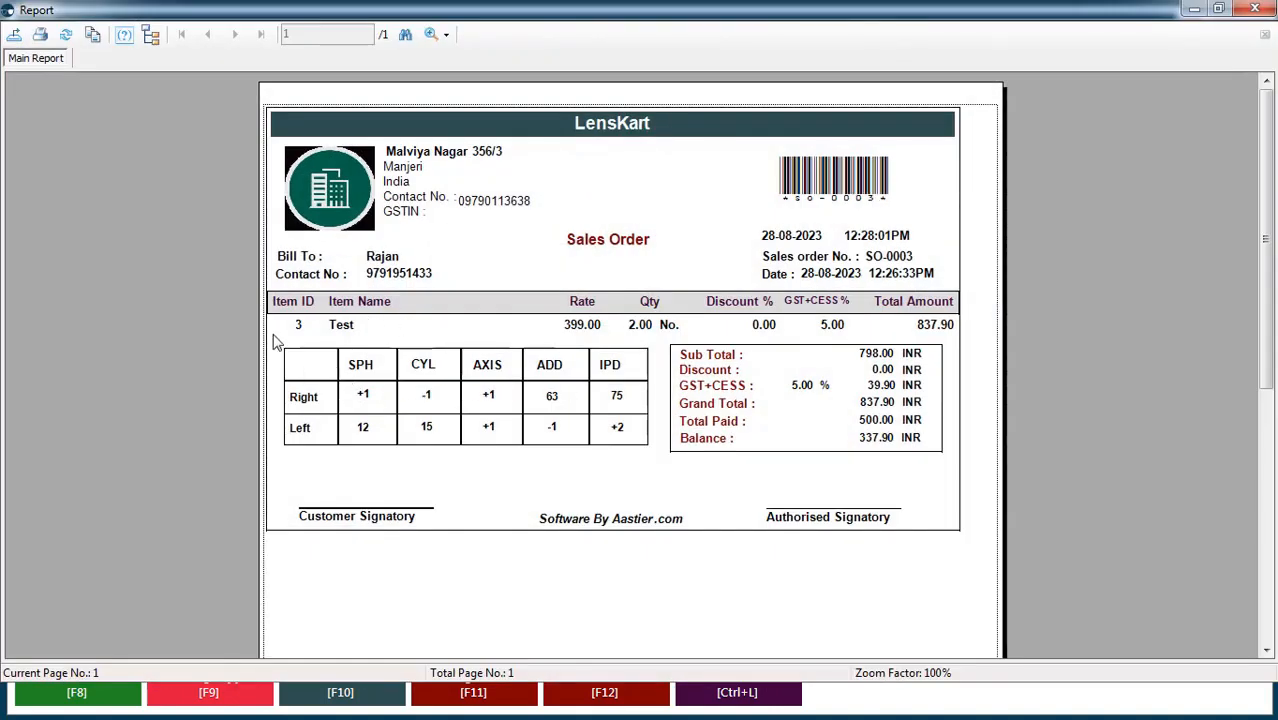
Close the SO-0003 print preview, returning to a blank sales order SO-0004.
{"action": "left_click_drag", "start_coordinate": [273, 334], "coordinate": [650, 468]}
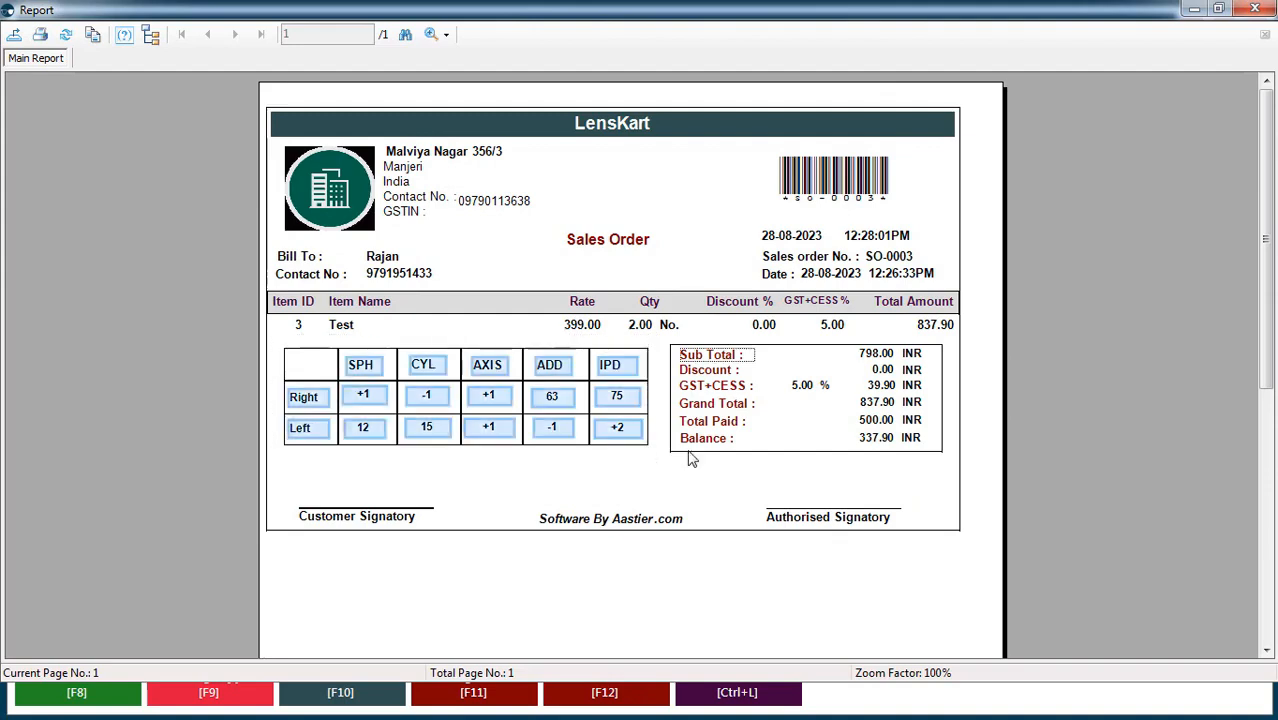
{"action": "left_click", "coordinate": [670, 464]}
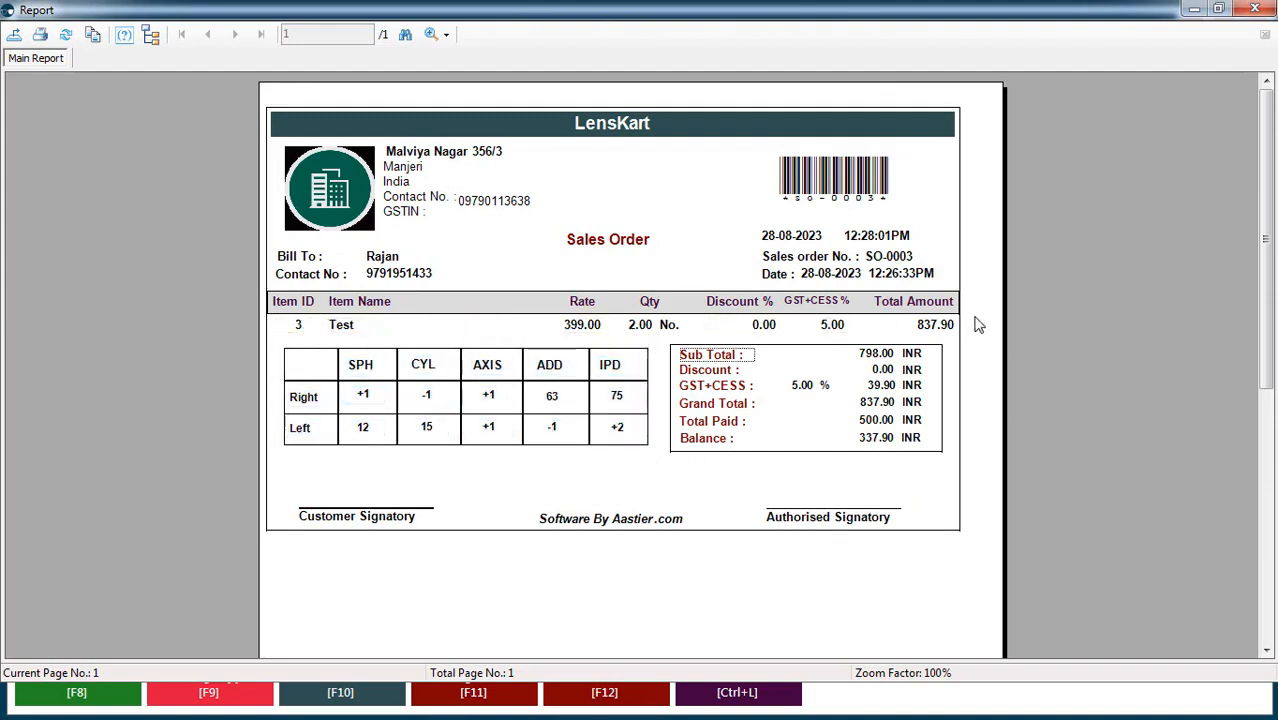
{"action": "scroll", "coordinate": [390, 520], "scroll_direction": "down", "scroll_amount": 3}
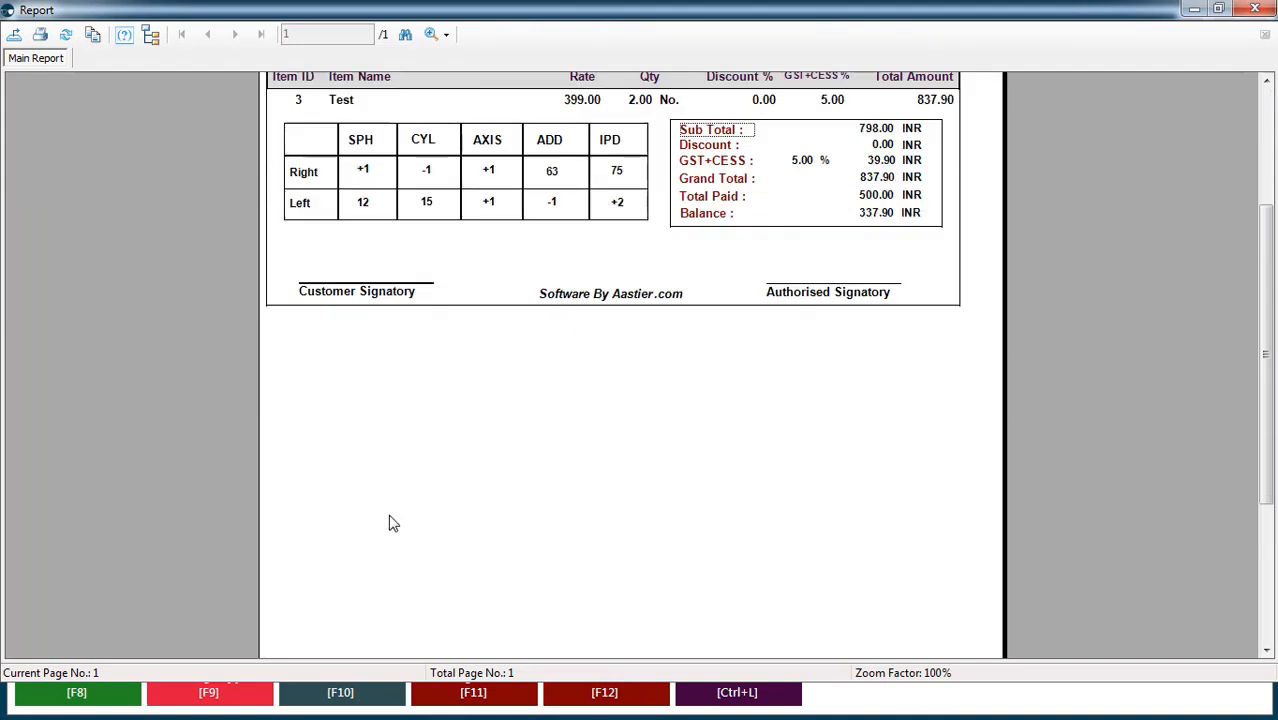
{"action": "scroll", "coordinate": [390, 520], "scroll_direction": "up", "scroll_amount": 3}
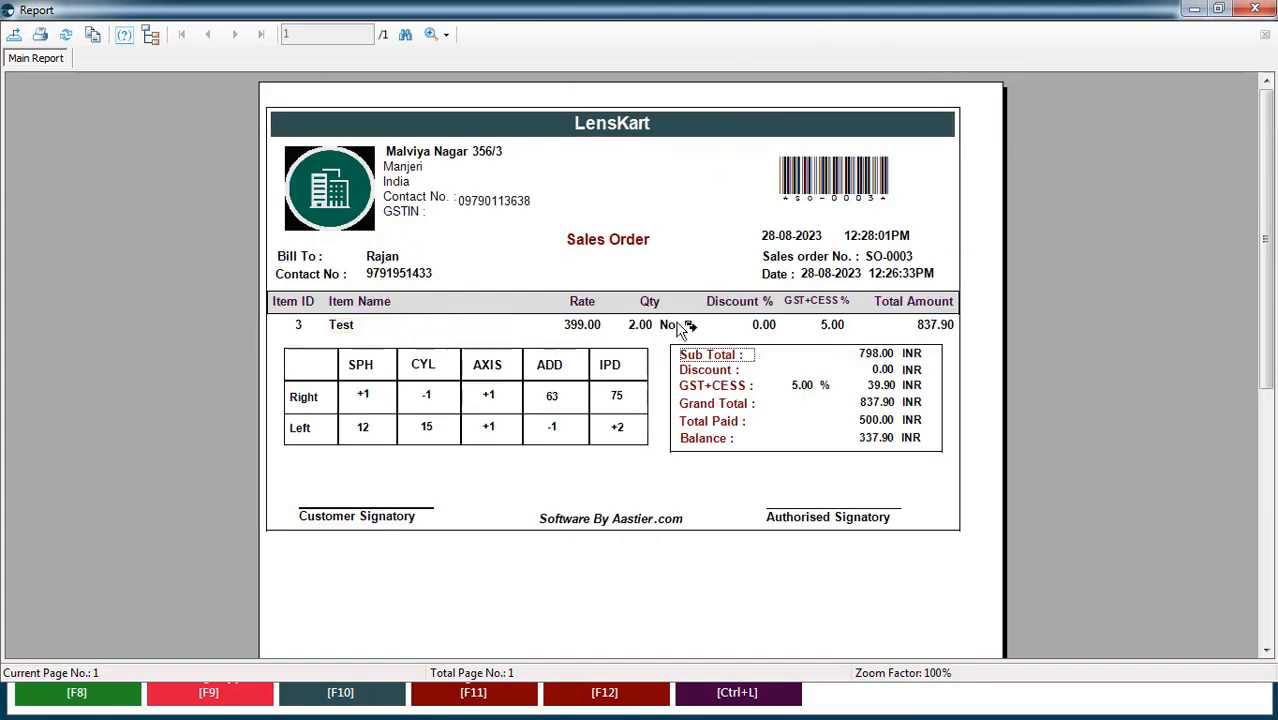
{"action": "left_click", "coordinate": [1255, 9]}
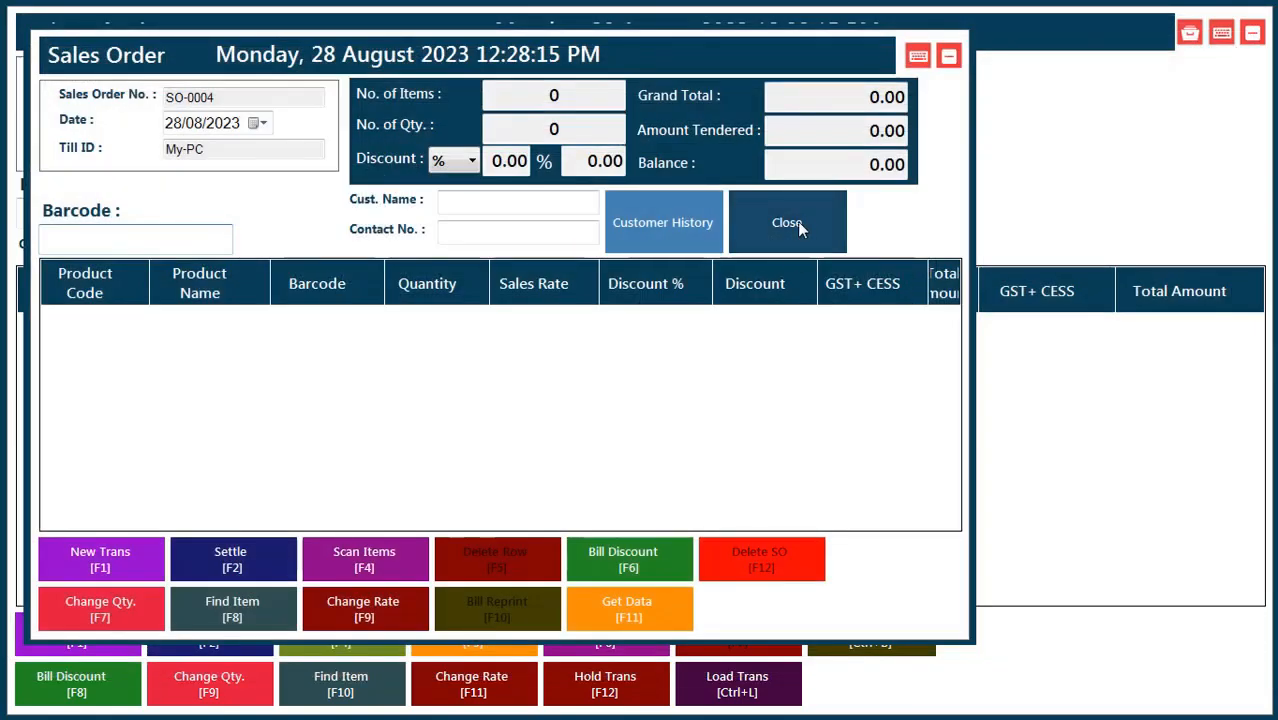
Close the blank sales order and choose the listed salesman for the invoice.
{"action": "left_click", "coordinate": [797, 221]}
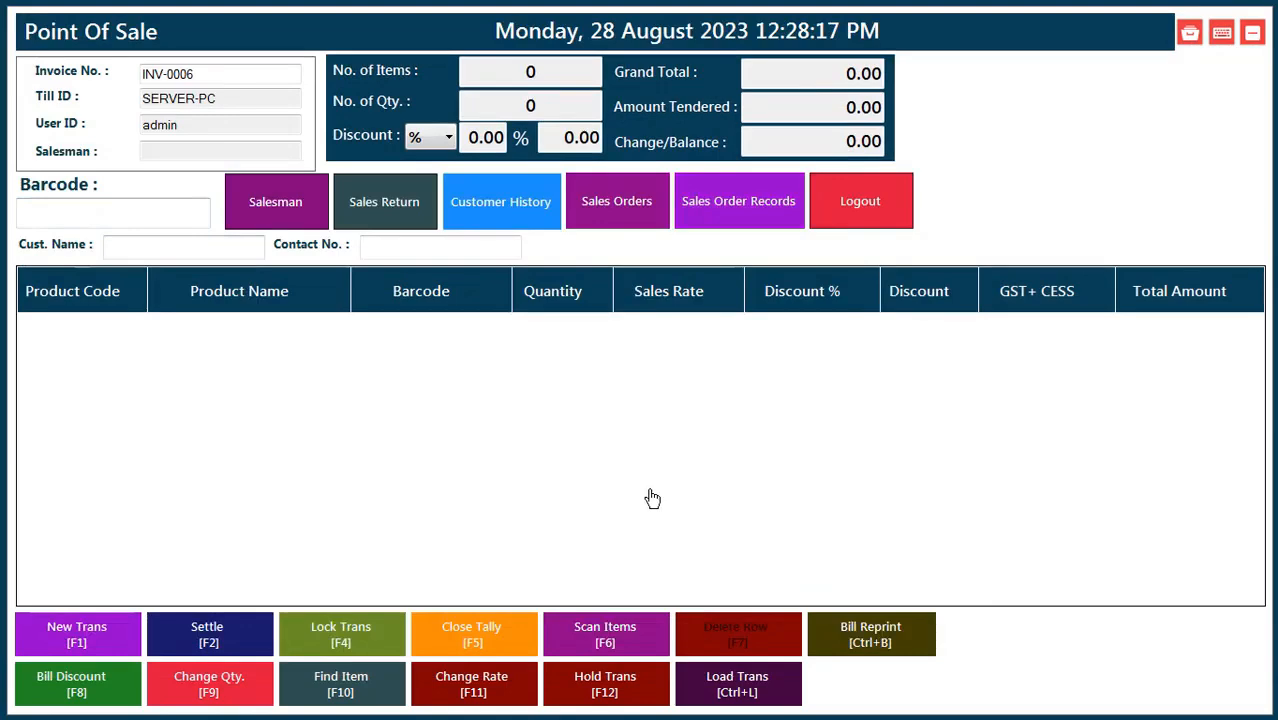
{"action": "left_click", "coordinate": [258, 201]}
{"action": "double_click", "coordinate": [230, 208]}
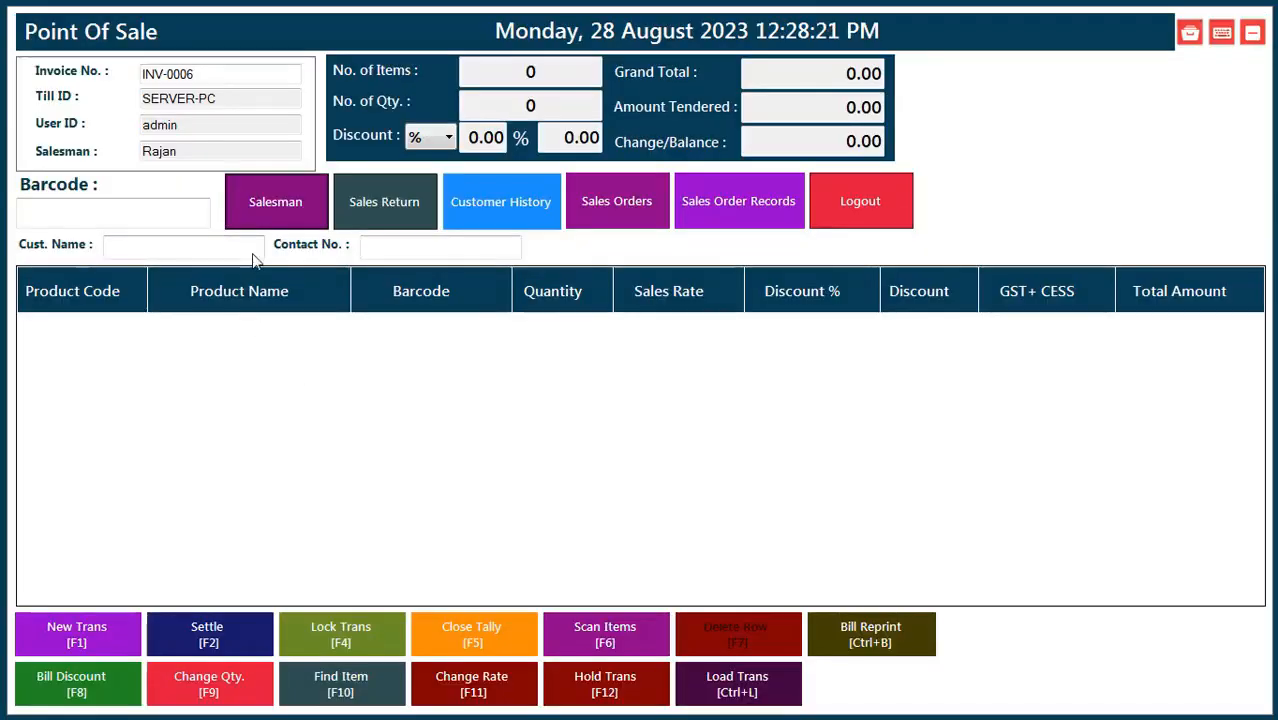
{"action": "left_click_drag", "start_coordinate": [192, 125], "coordinate": [77, 135]}
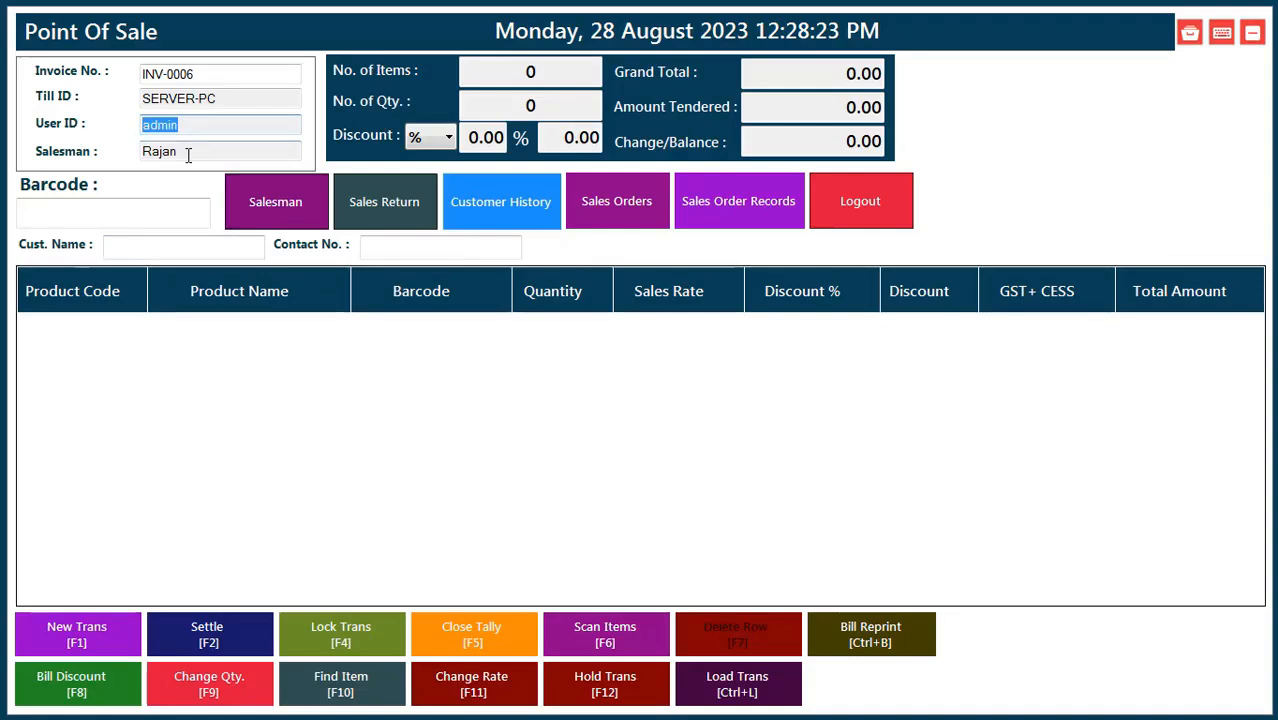
{"action": "left_click_drag", "start_coordinate": [188, 155], "coordinate": [115, 158]}
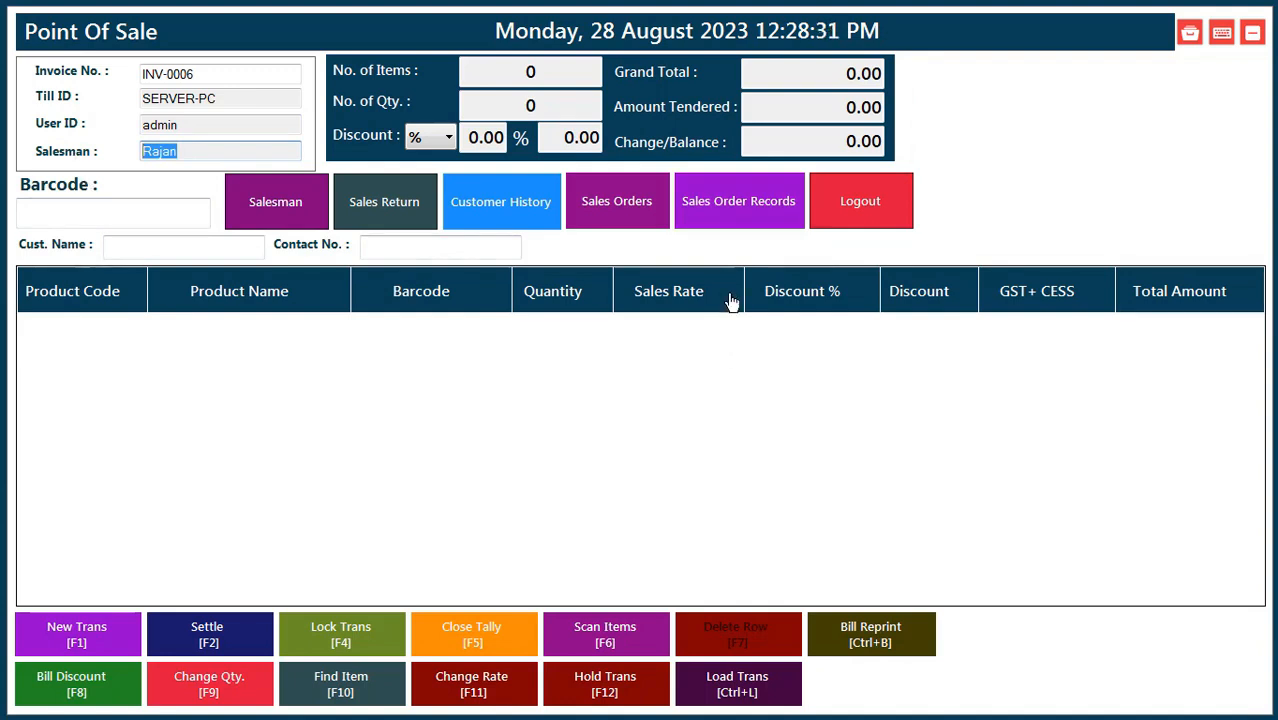
Load sales order SO-0003 from today's records and select its 337.9 balance.
{"action": "left_click", "coordinate": [757, 203]}
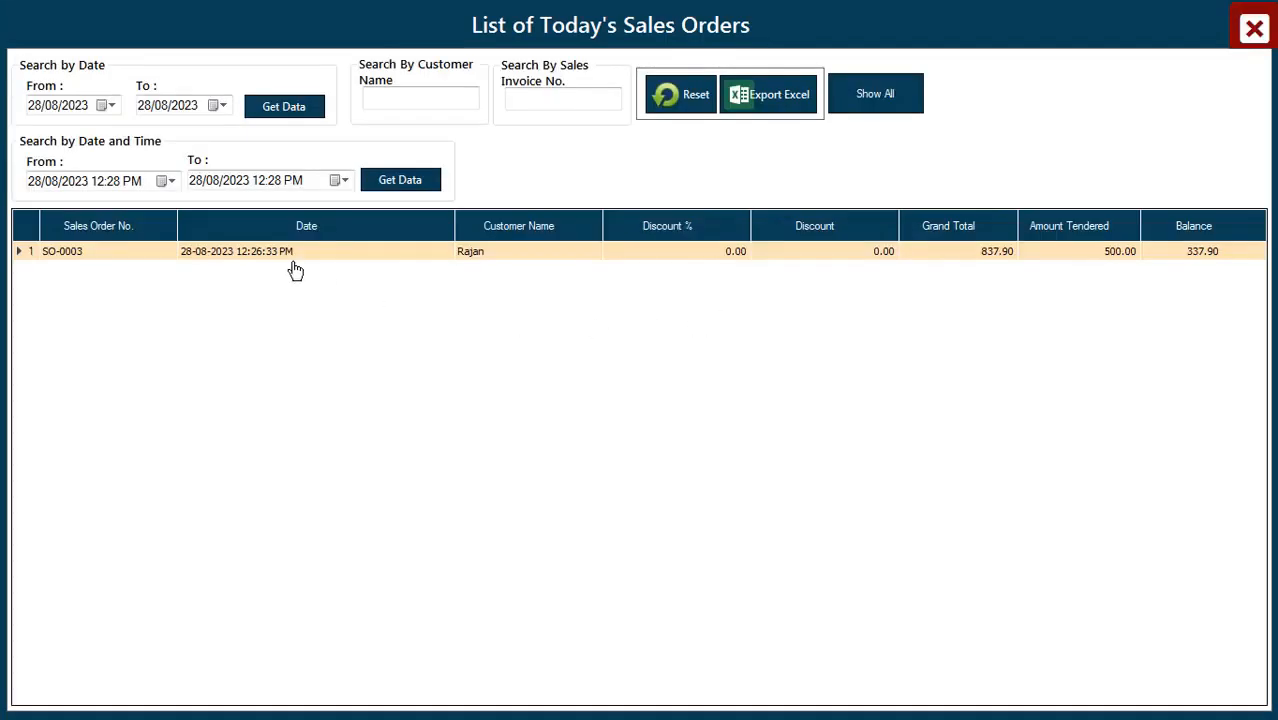
{"action": "double_click", "coordinate": [285, 253]}
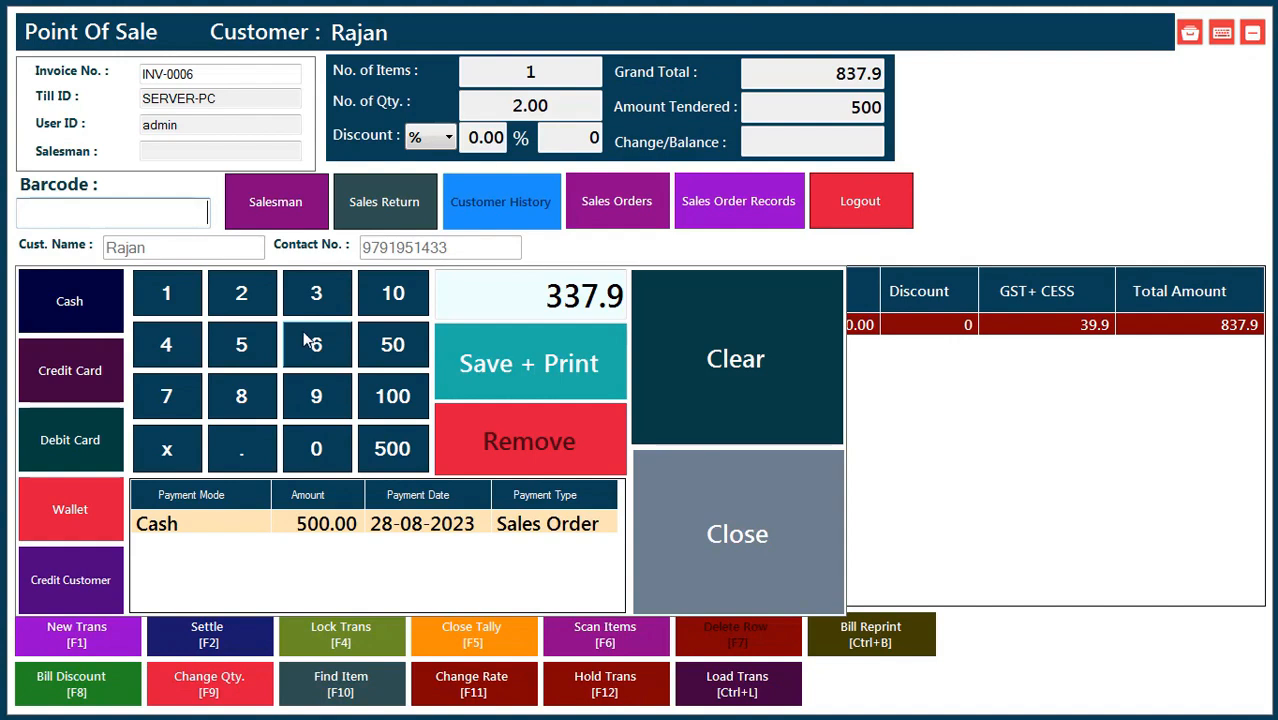
{"action": "left_click_drag", "start_coordinate": [545, 298], "coordinate": [660, 316]}
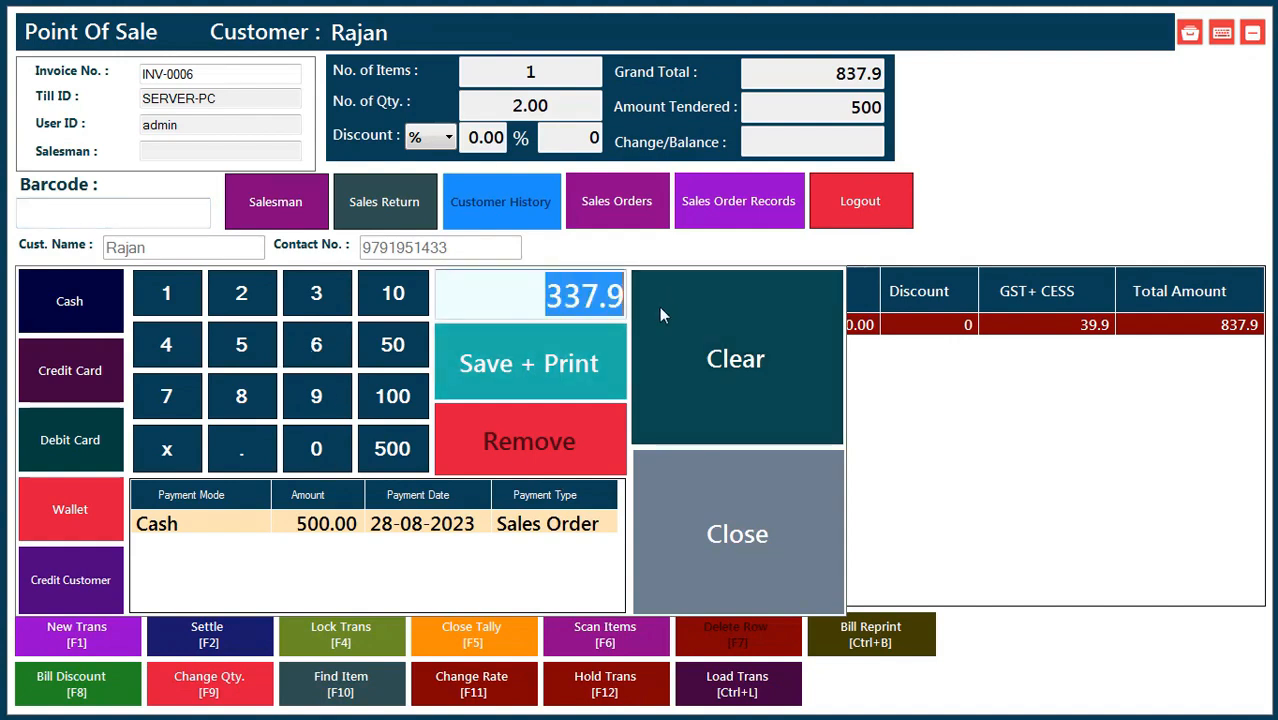
Pay the 337.9 balance by Gpay wallet, print tax invoice INV-0006, and close the preview.
{"action": "left_click", "coordinate": [42, 512]}
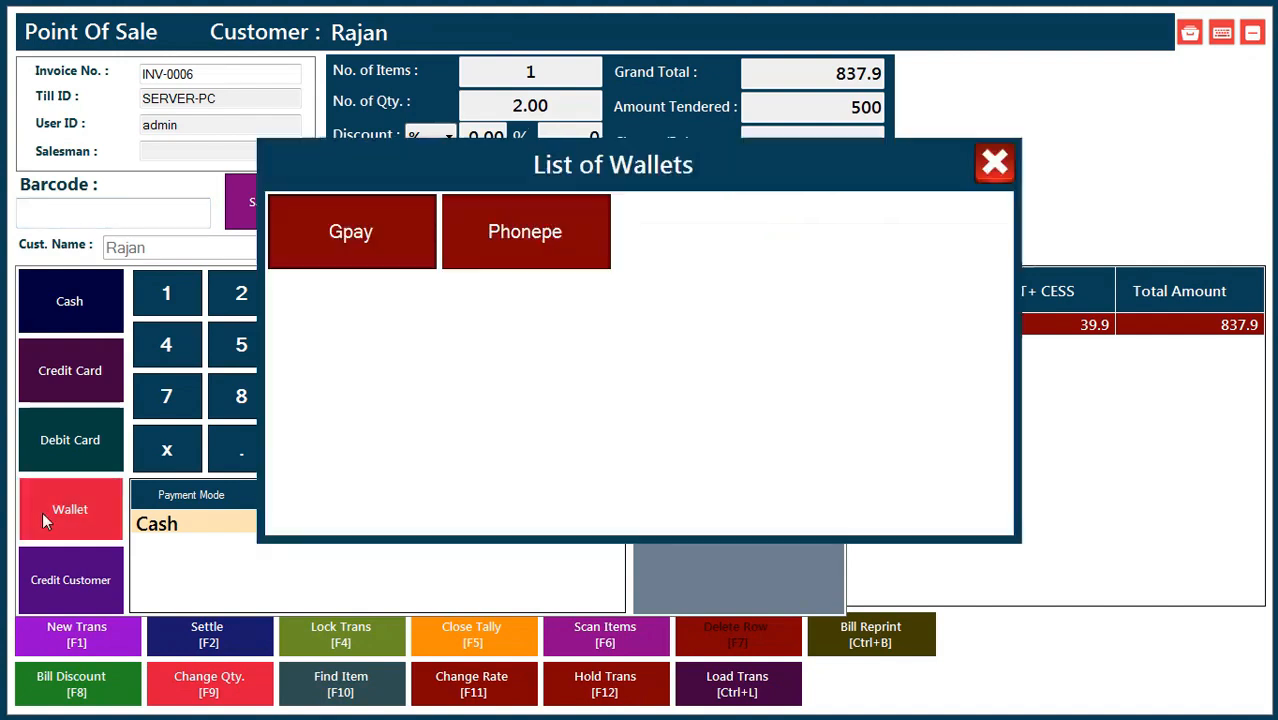
{"action": "left_click", "coordinate": [345, 257]}
{"action": "left_click", "coordinate": [514, 367]}
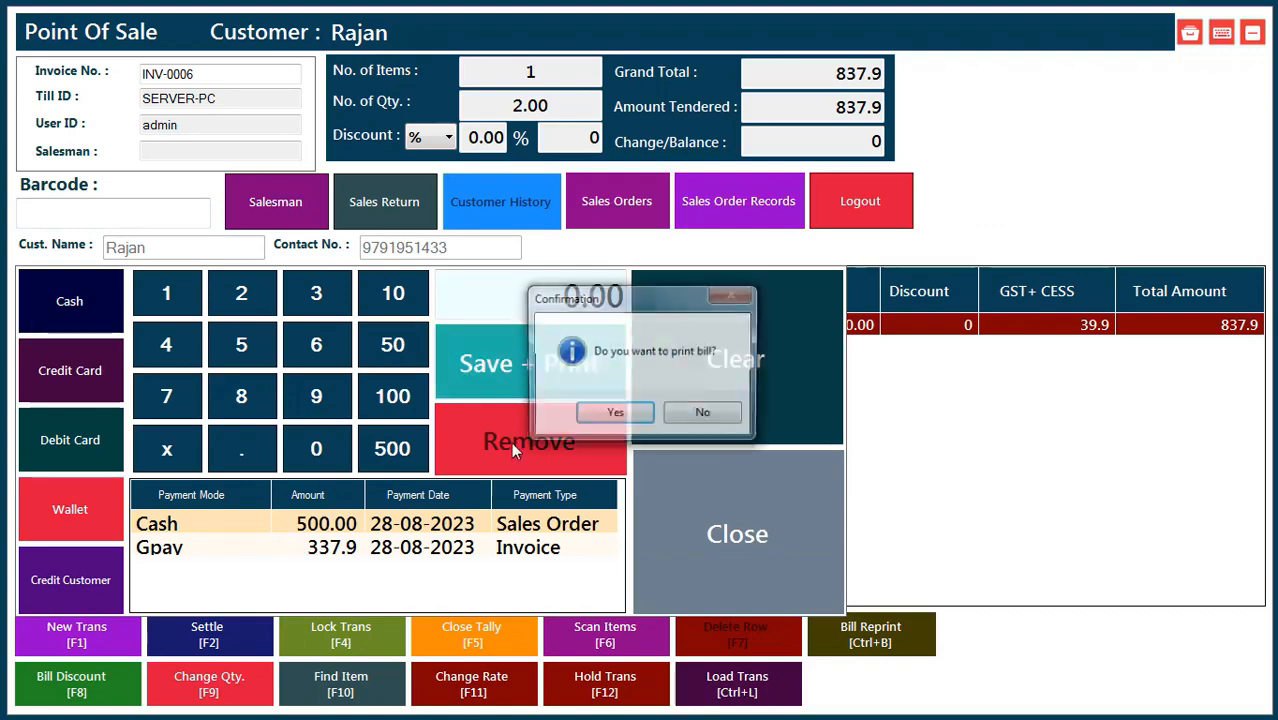
{"action": "left_click", "coordinate": [600, 414]}
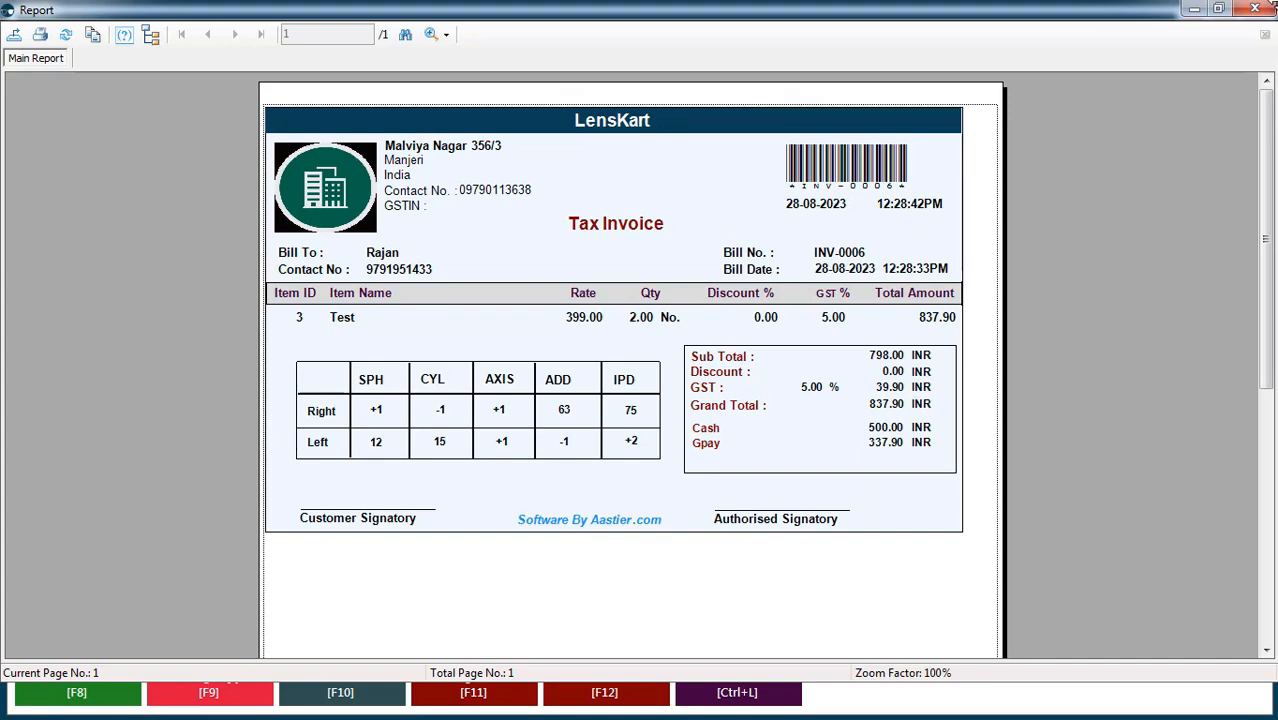
{"action": "left_click", "coordinate": [1268, 9]}
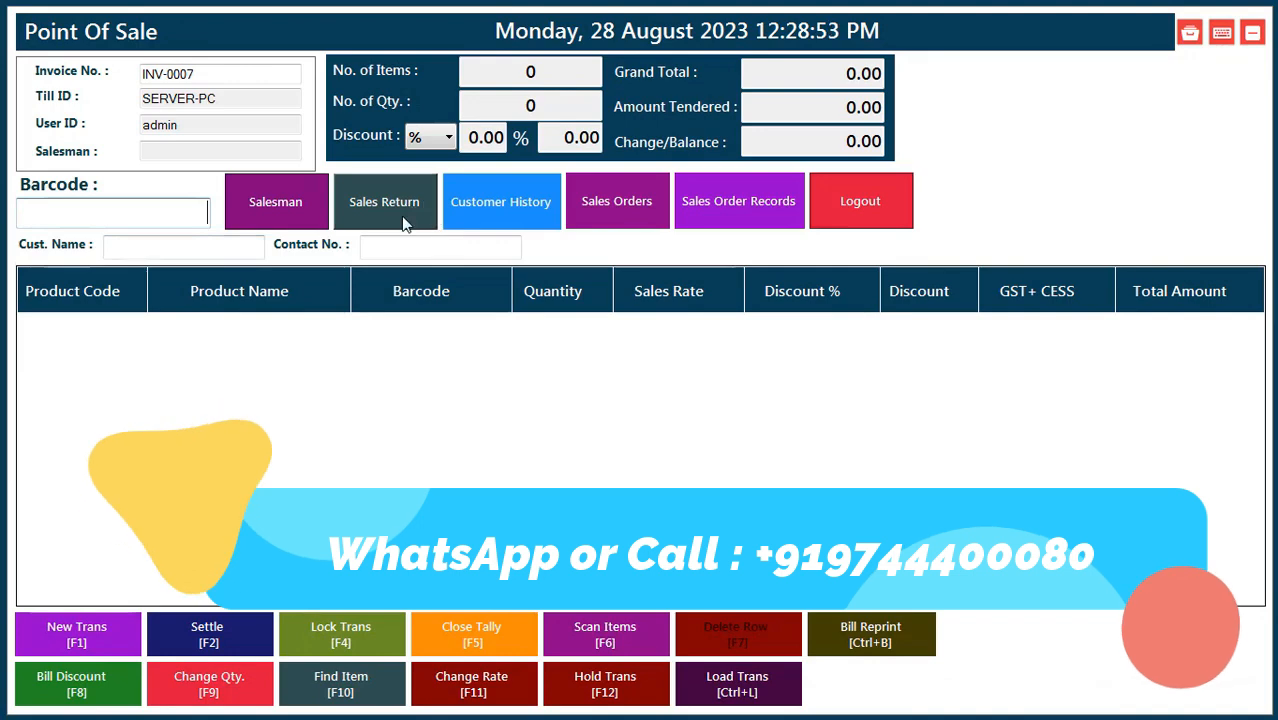
Choose the salesman, add two Test units (barcode 0003), and bill the first listed customer.
{"action": "left_click", "coordinate": [253, 212]}
{"action": "double_click", "coordinate": [82, 235]}
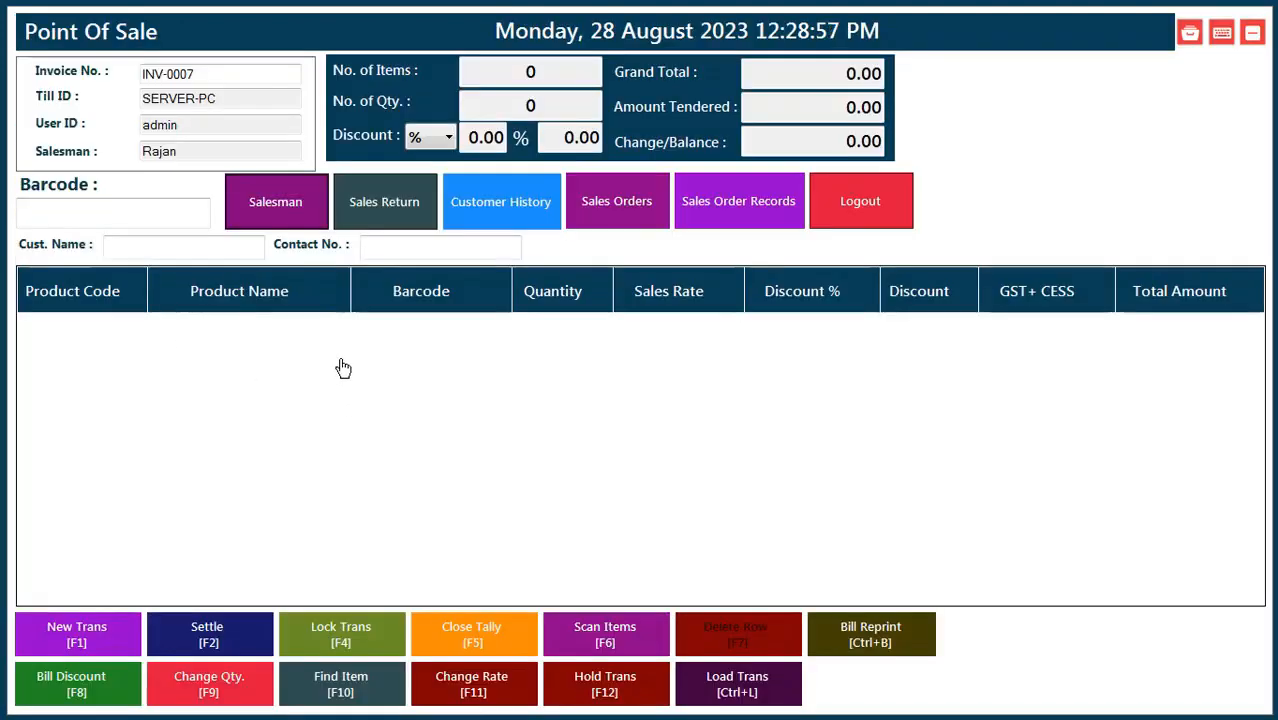
{"action": "left_click", "coordinate": [98, 221]}
{"action": "type", "text": "0003"}
{"action": "key", "text": "Return"}
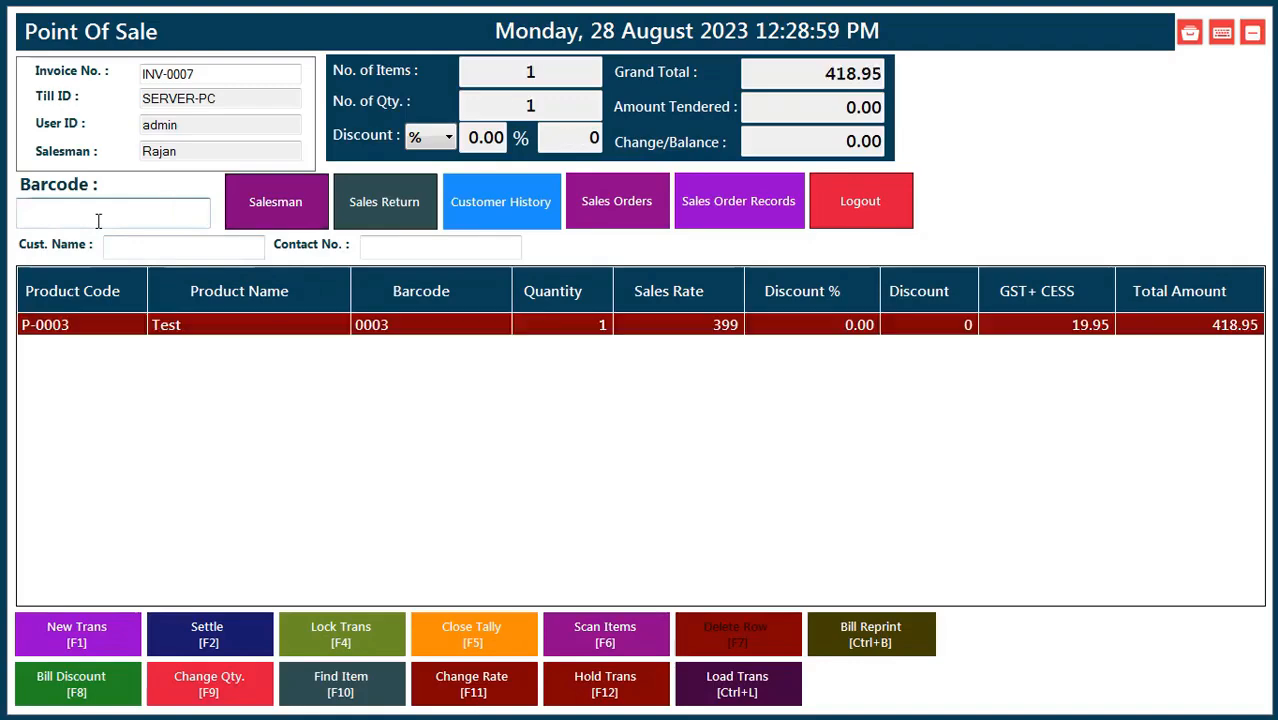
{"action": "type", "text": "0003"}
{"action": "key", "text": "Return"}
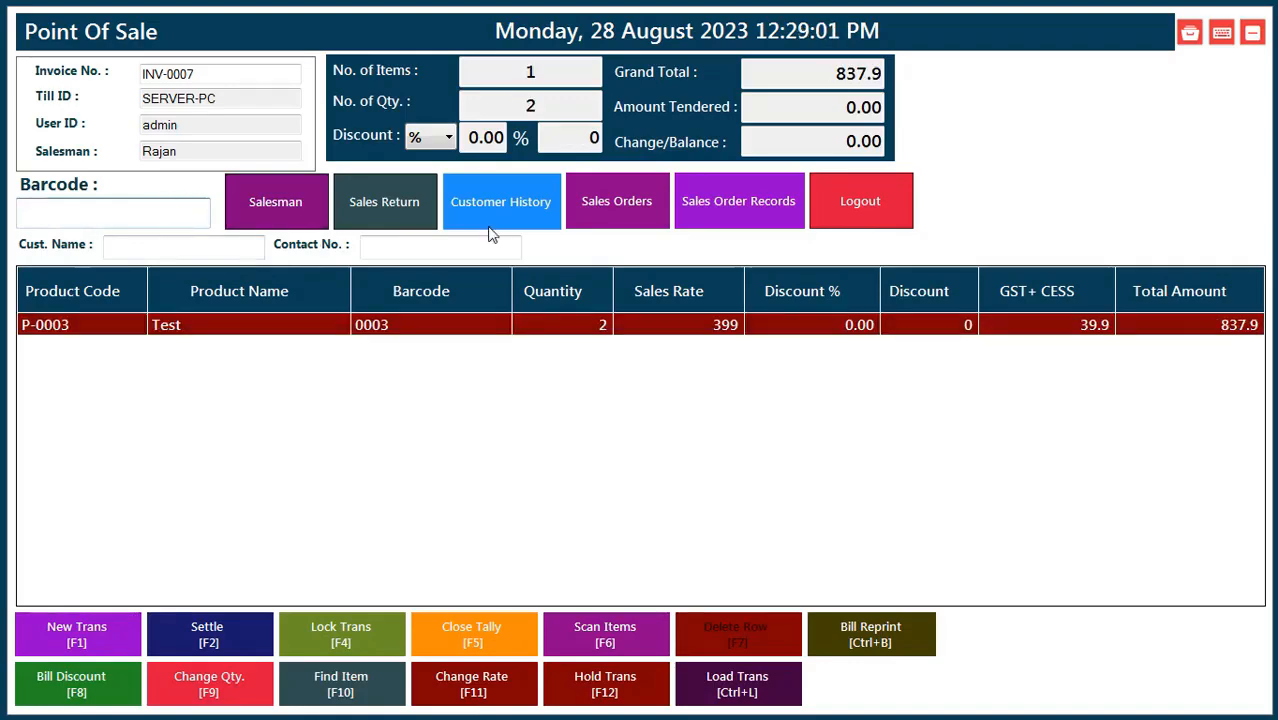
{"action": "left_click", "coordinate": [536, 209]}
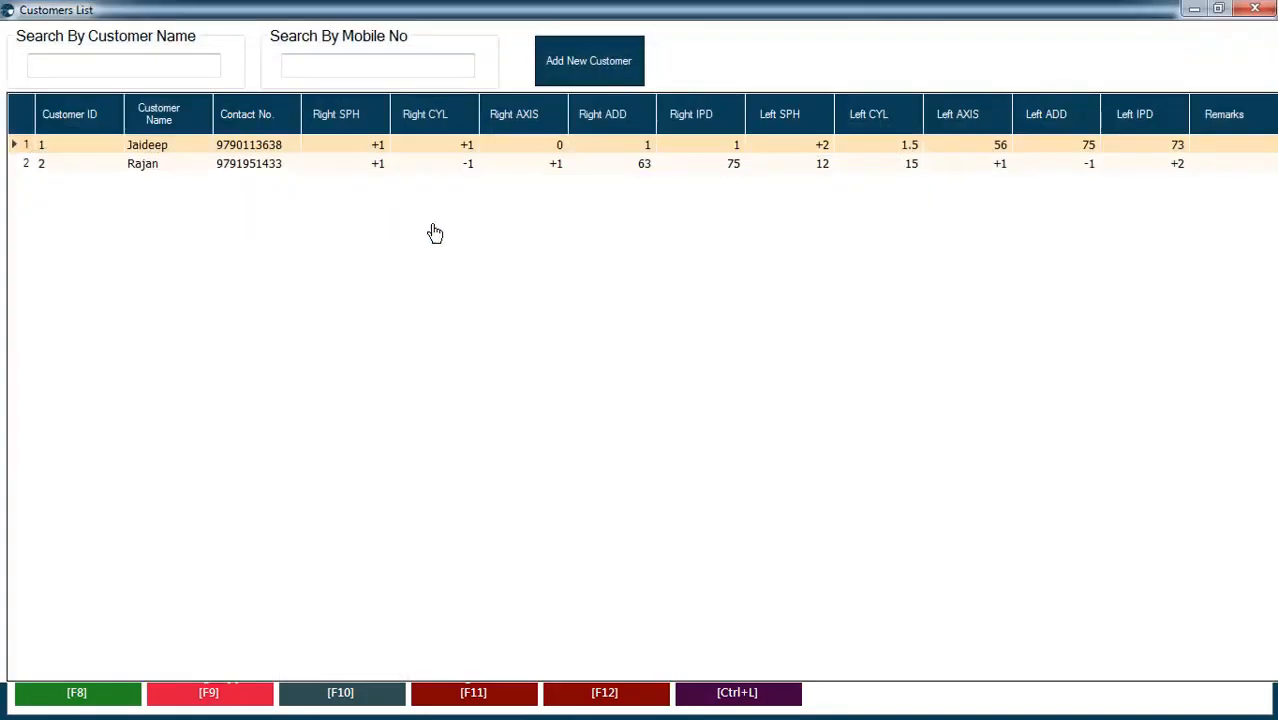
{"action": "double_click", "coordinate": [236, 148]}
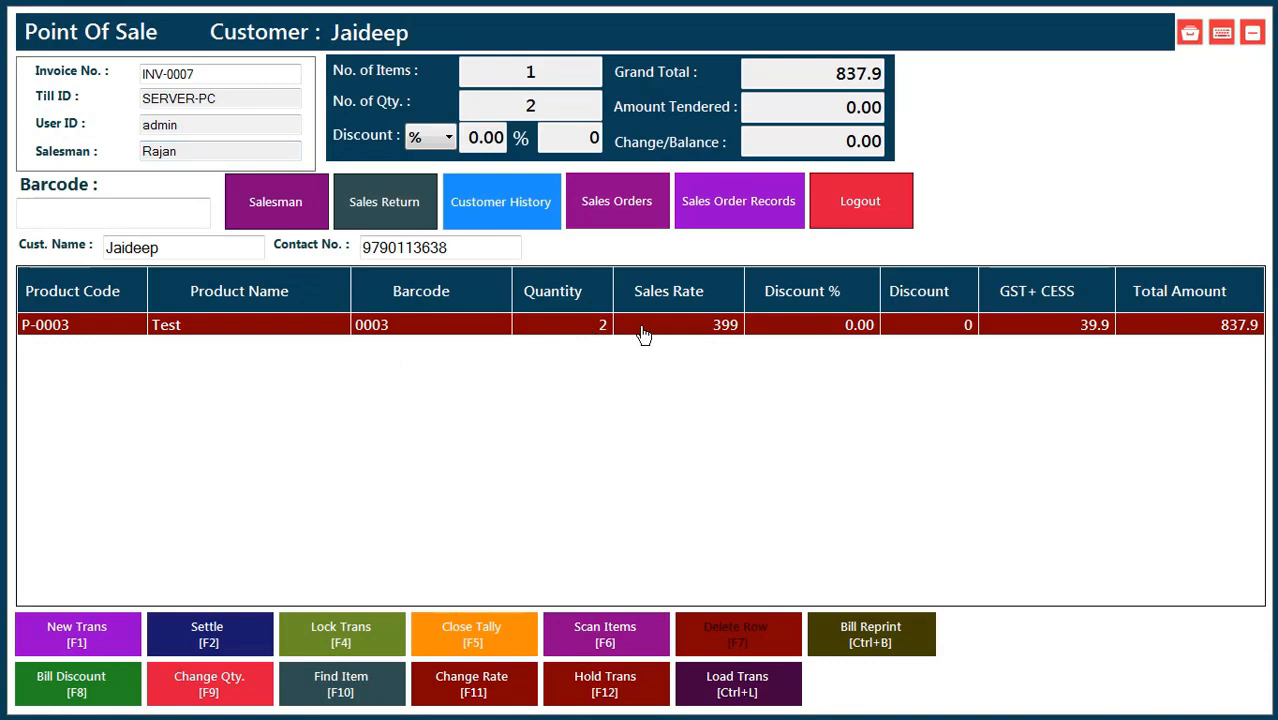
Pay 900 cash on INV-0007, print the bill, and close the invoice preview.
{"action": "key", "text": "F2"}
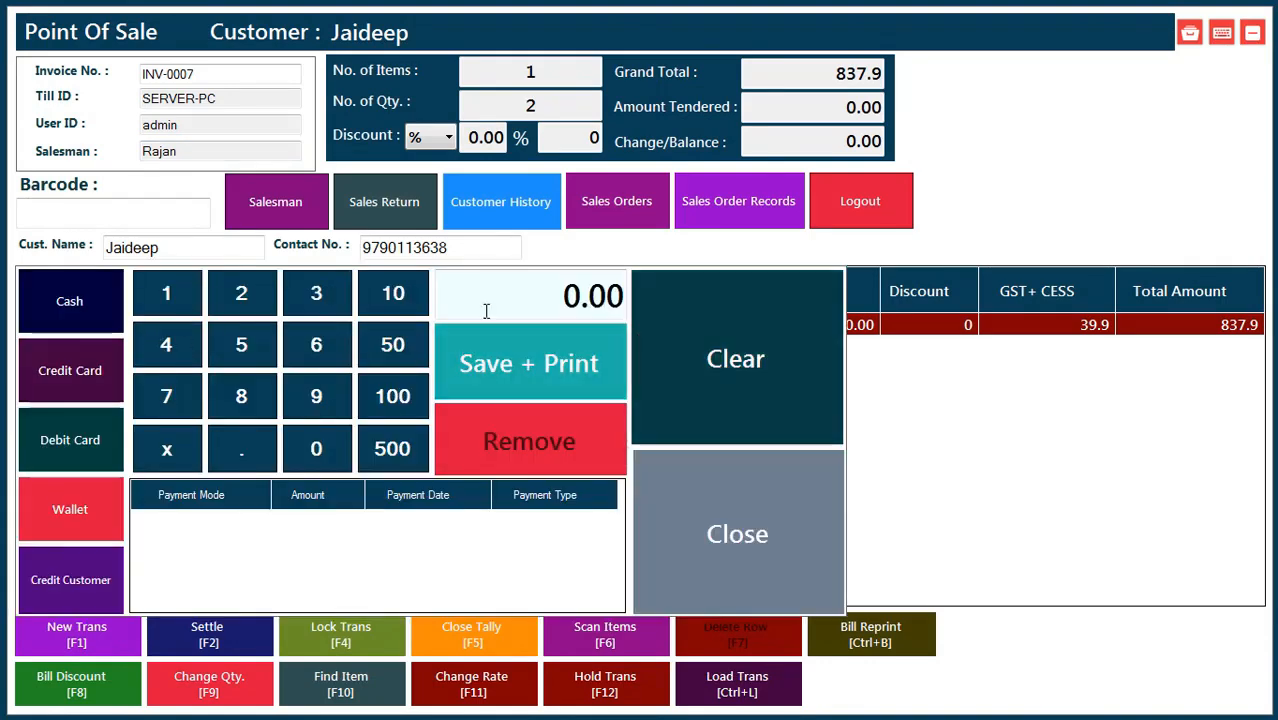
{"action": "left_click_drag", "start_coordinate": [502, 297], "coordinate": [660, 296]}
{"action": "type", "text": "900"}
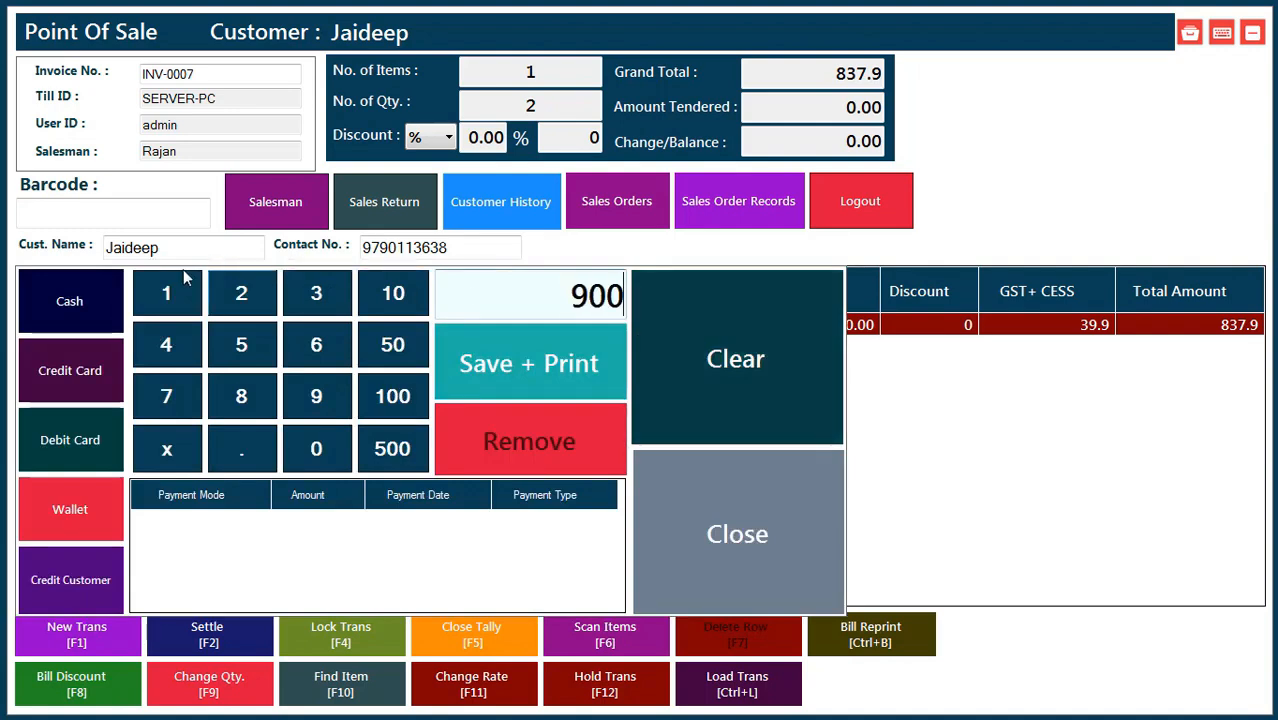
{"action": "left_click", "coordinate": [82, 307]}
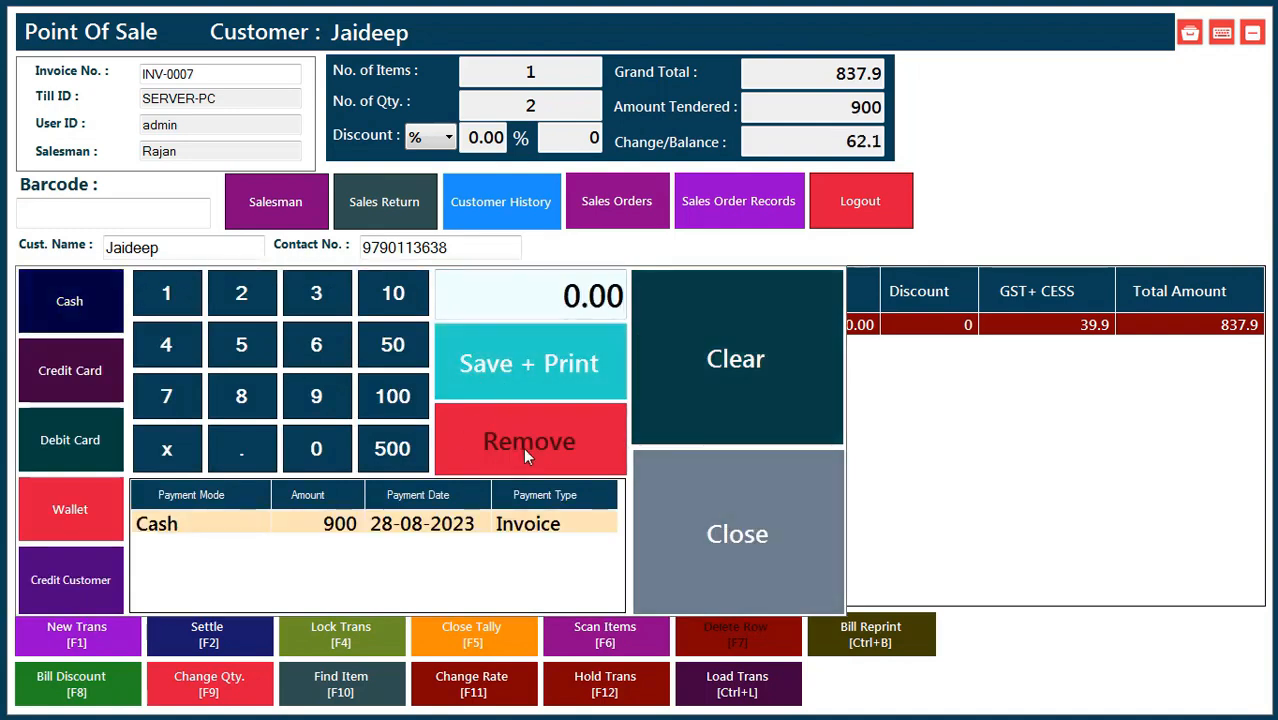
{"action": "left_click", "coordinate": [614, 415]}
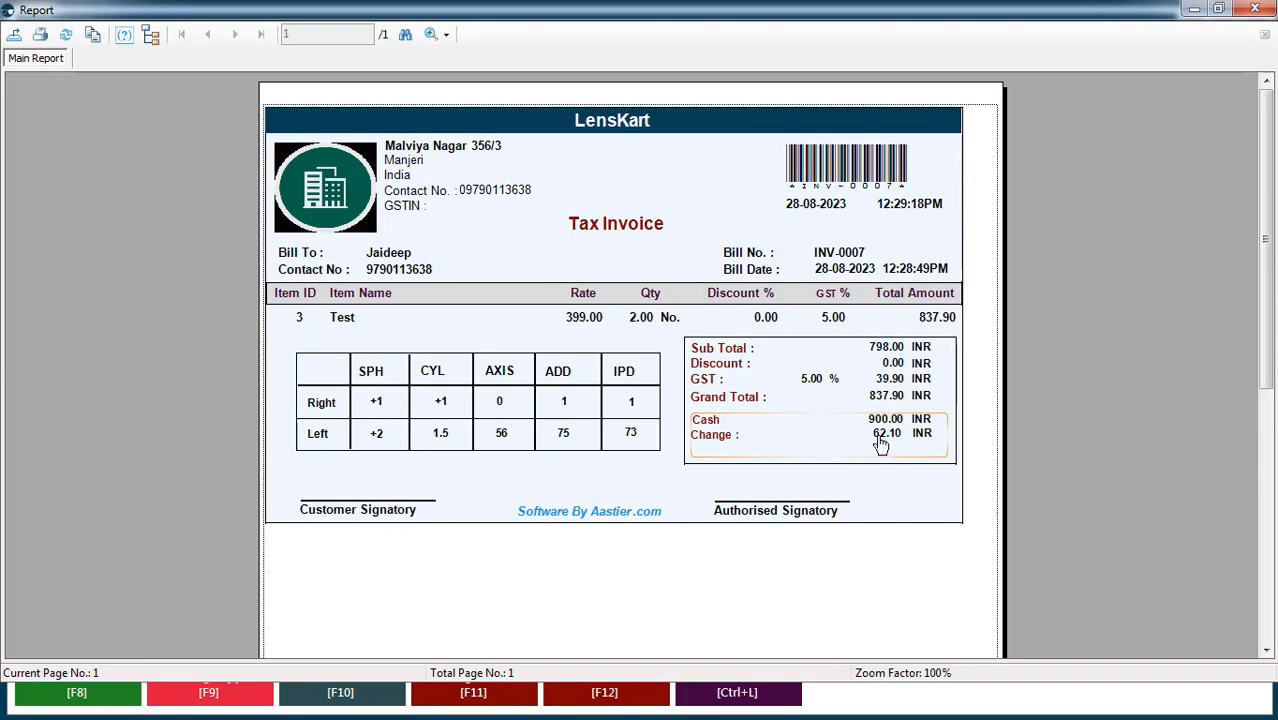
{"action": "left_click", "coordinate": [1264, 8]}
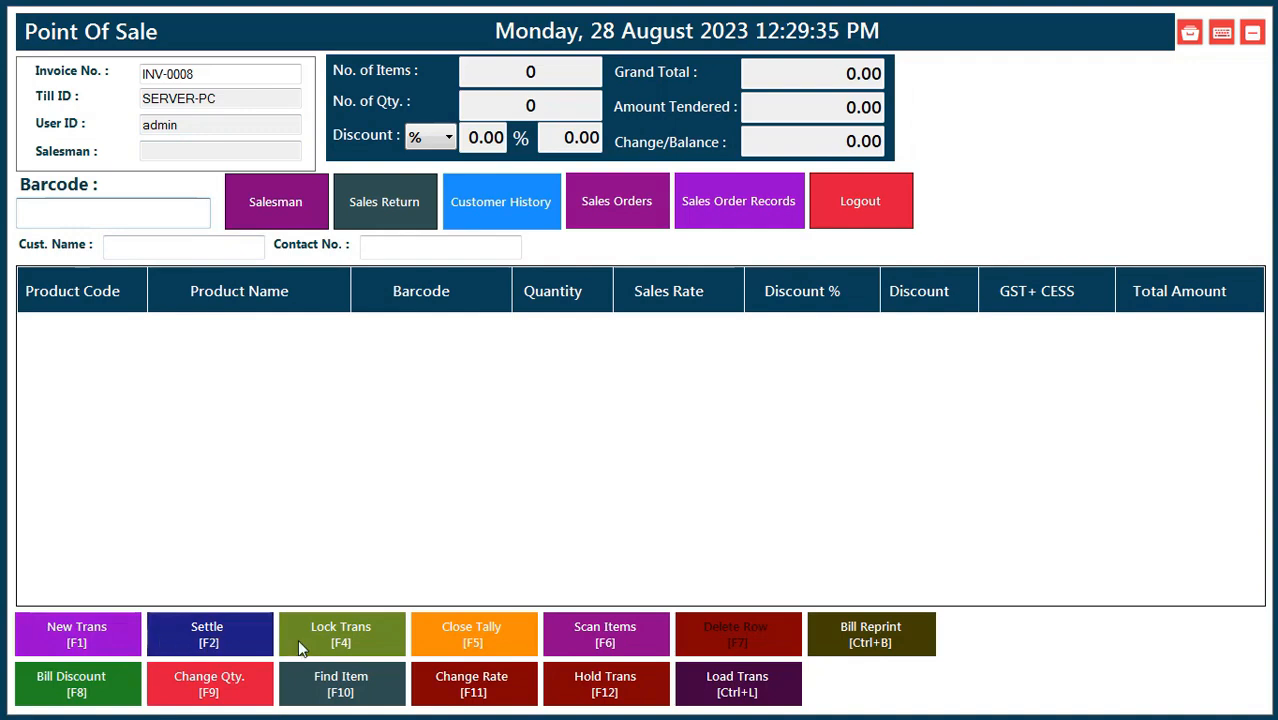
Start a new sale of two Test units (barcode 0003) for the customer and hold it.
{"action": "key", "text": "F1"}
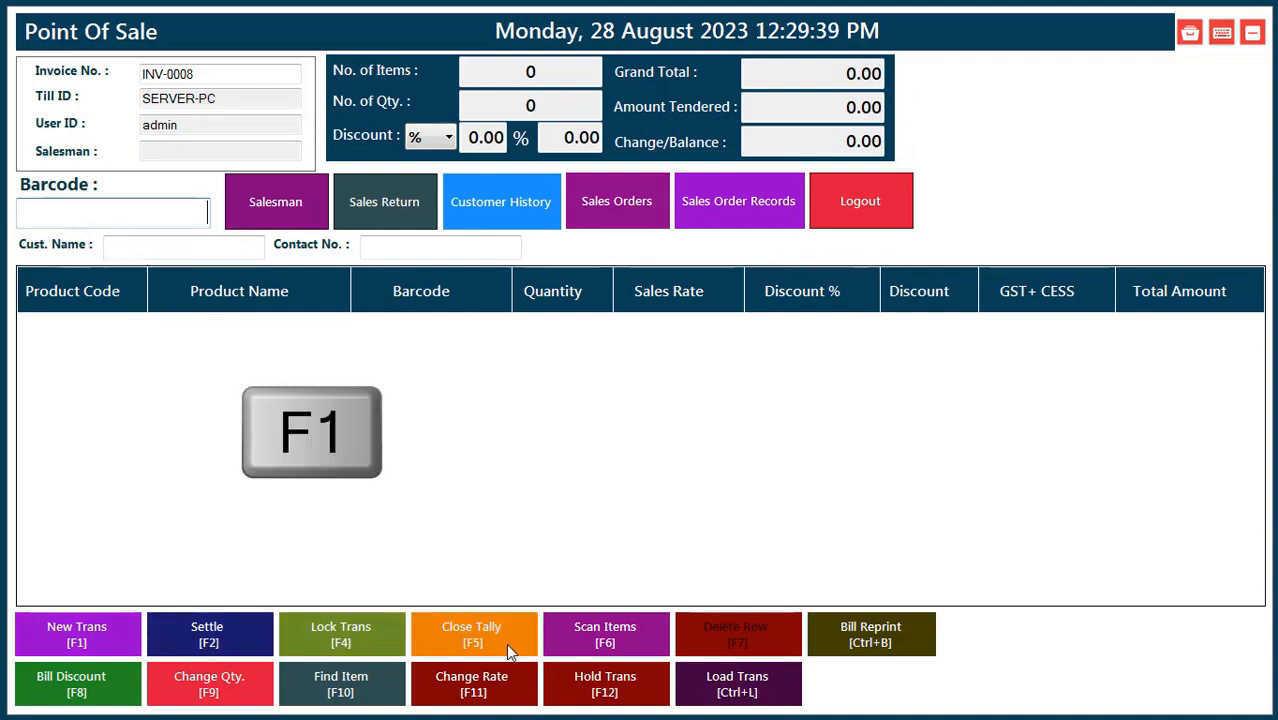
{"action": "type", "text": "0003"}
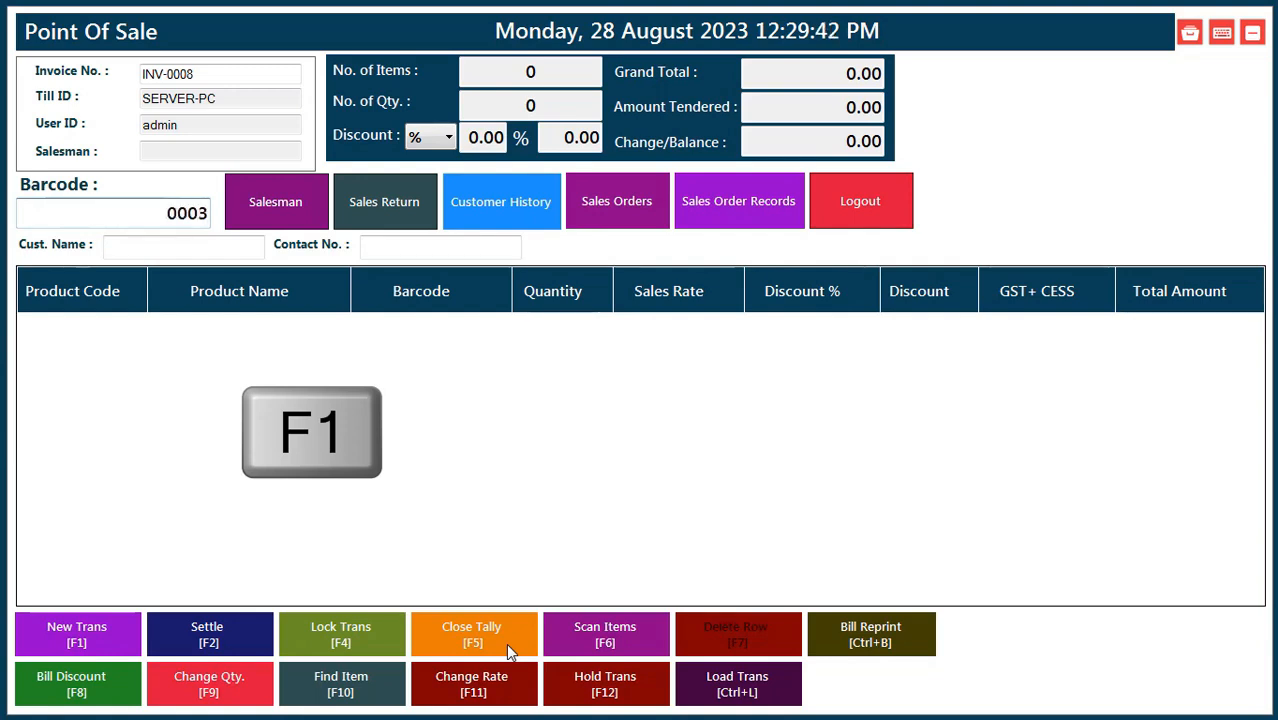
{"action": "key", "text": "Return"}
{"action": "key", "text": "F12"}
{"action": "type", "text": "0003"}
{"action": "key", "text": "Return"}
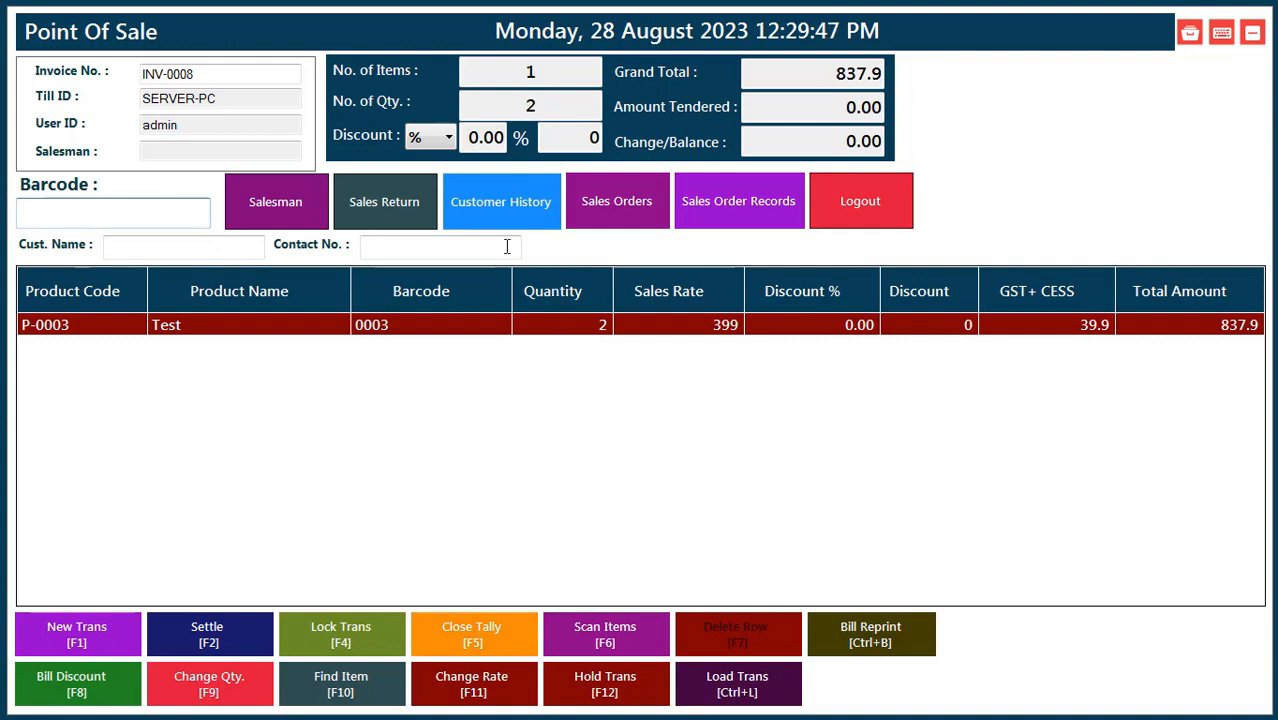
{"action": "left_click", "coordinate": [500, 215]}
{"action": "double_click", "coordinate": [254, 150]}
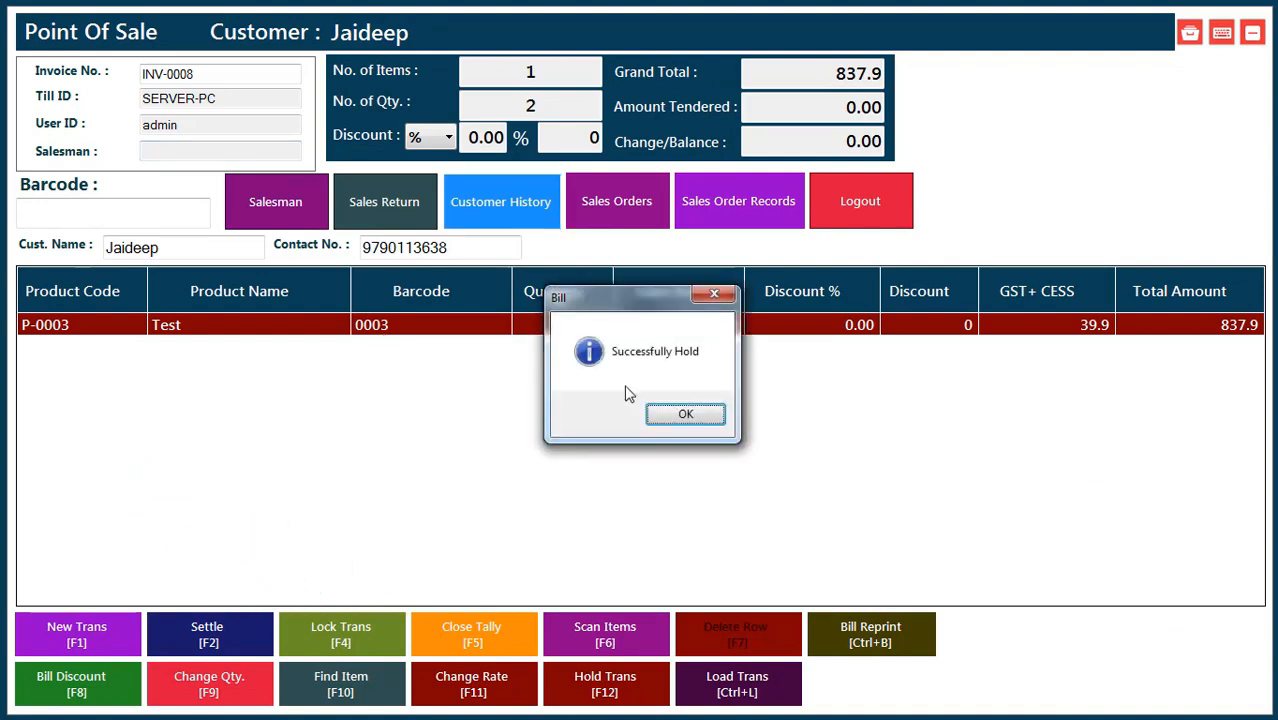
{"action": "left_click", "coordinate": [670, 416]}
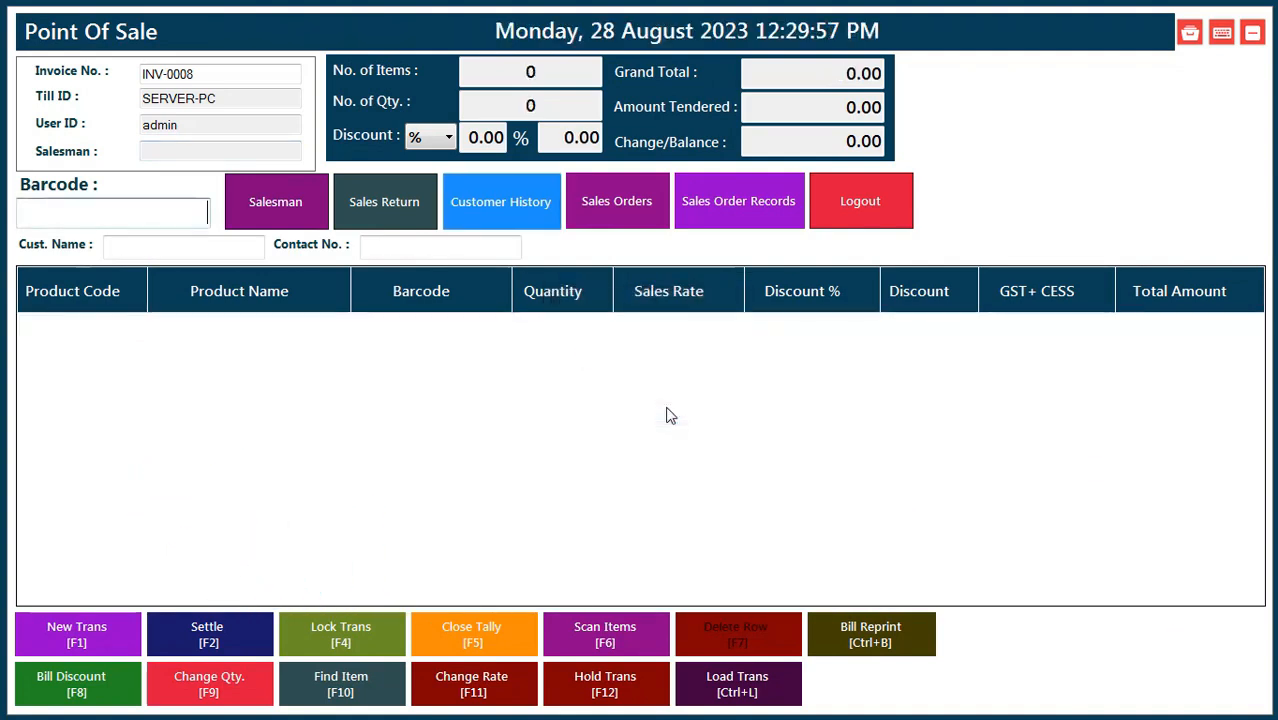
Reload the held Test sale and settle it with 900 cash.
{"action": "left_click", "coordinate": [748, 696]}
{"action": "double_click", "coordinate": [480, 314]}
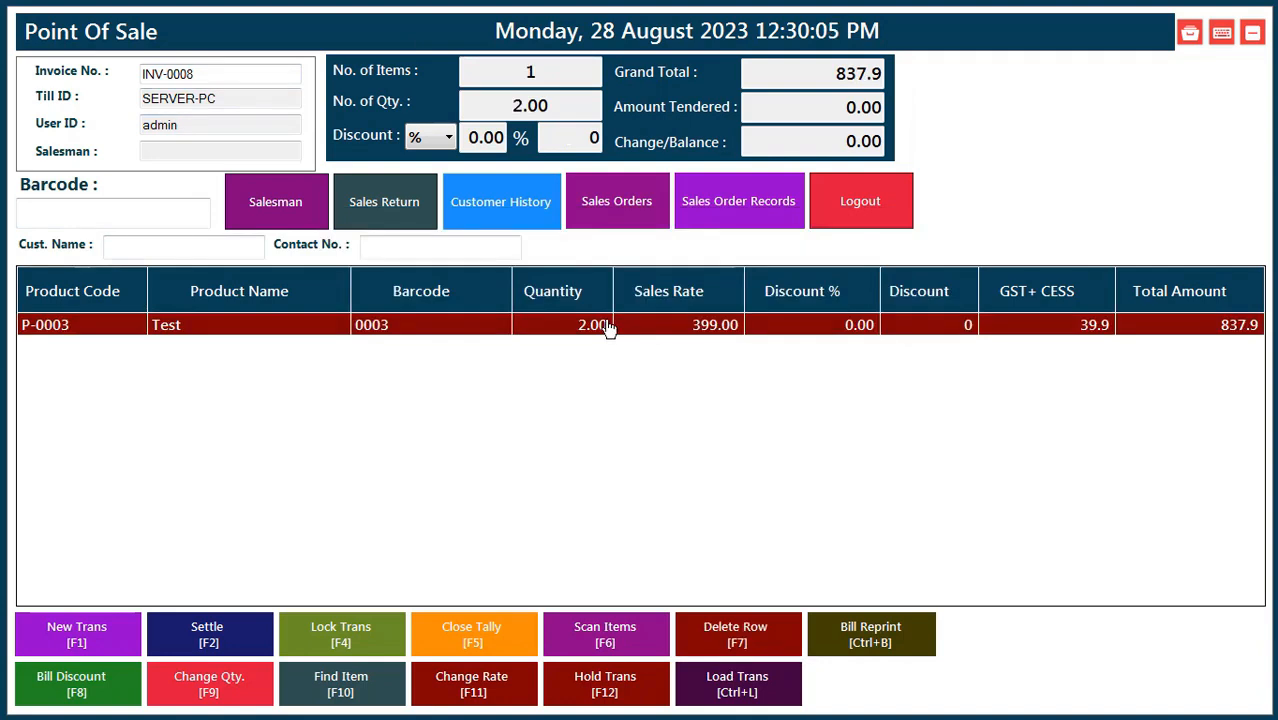
{"action": "key", "text": "F2"}
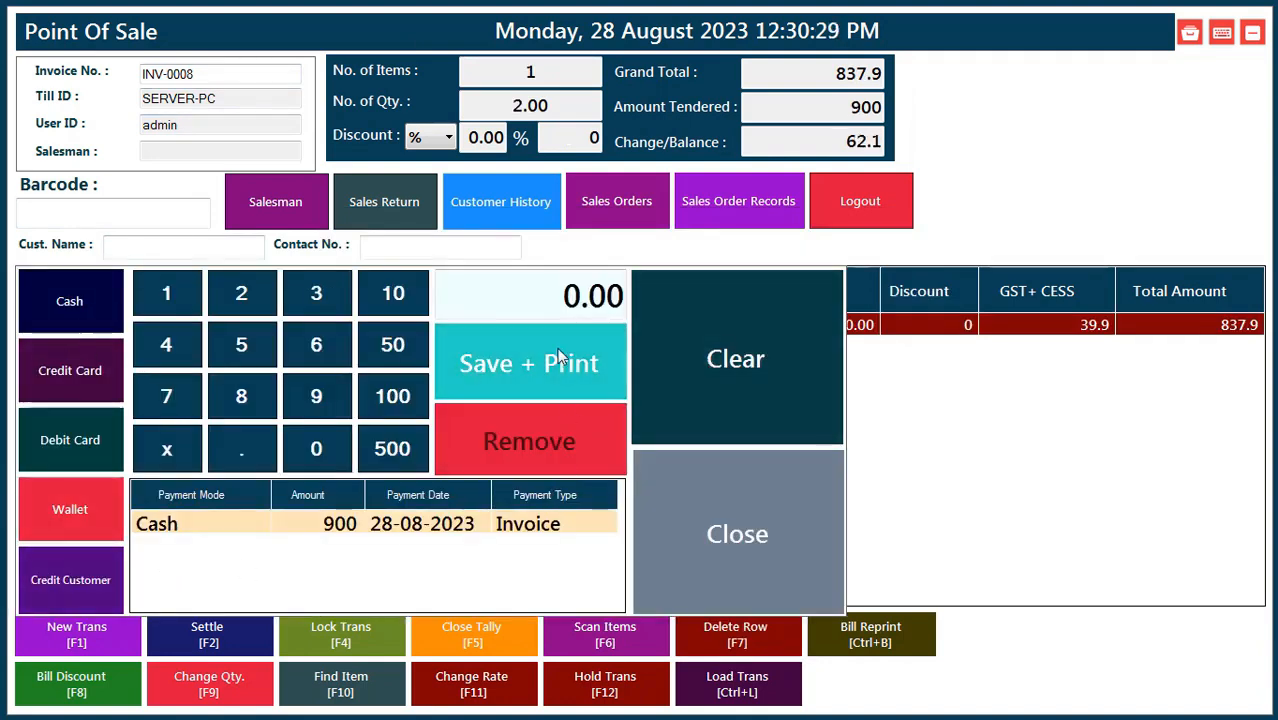
{"action": "left_click", "coordinate": [560, 357]}
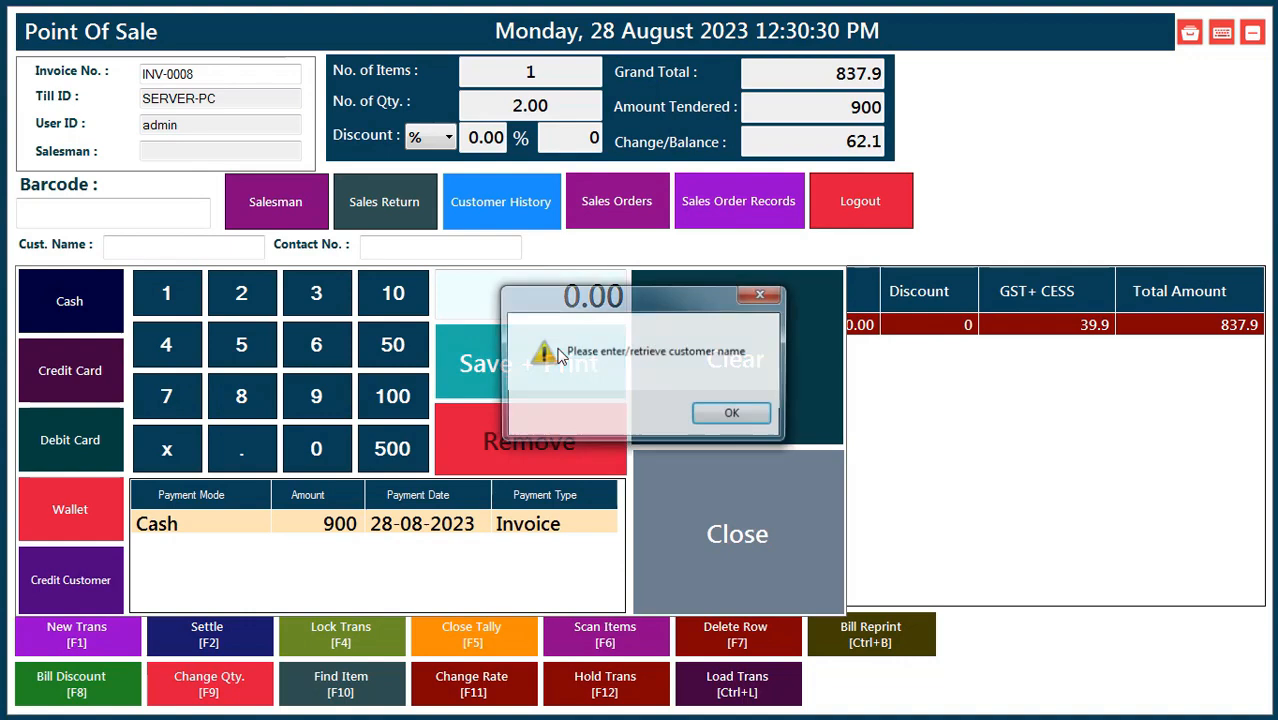
{"action": "left_click", "coordinate": [733, 415]}
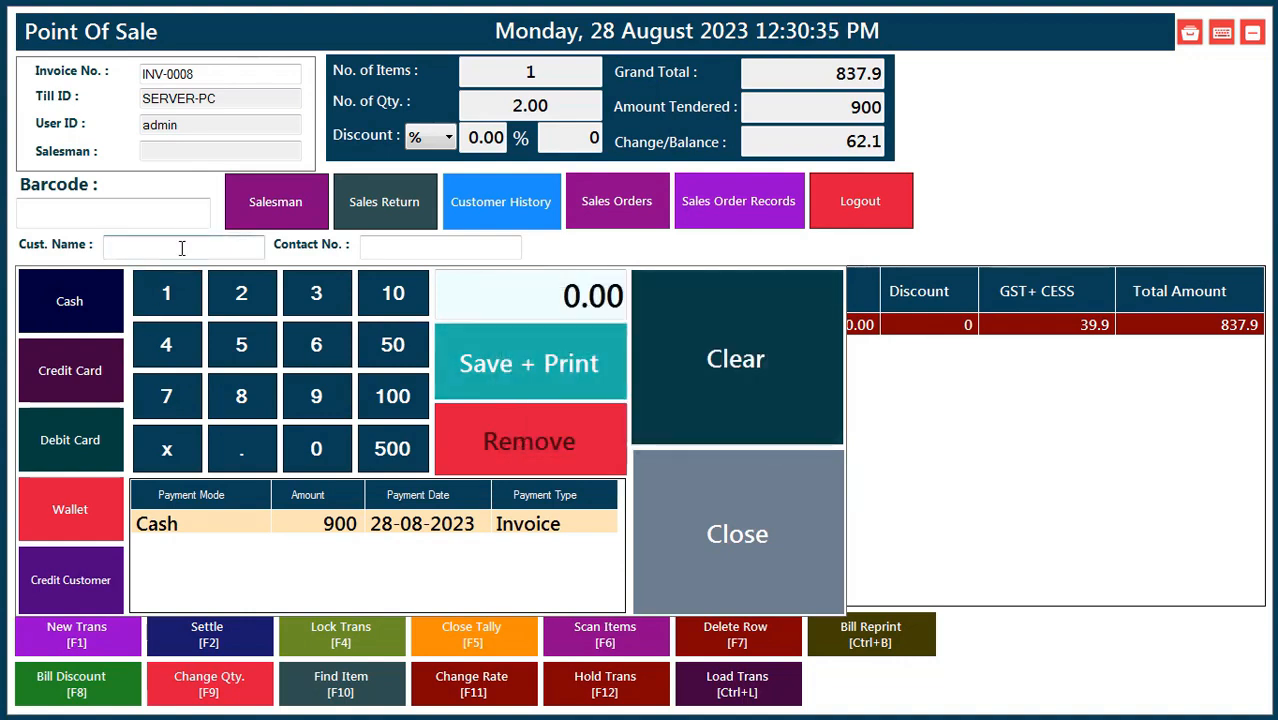
Enter the customer's name and contact number, then print invoice INV-0008.
{"action": "type", "text": "JAIDEEP"}
{"action": "key", "text": "Tab"}
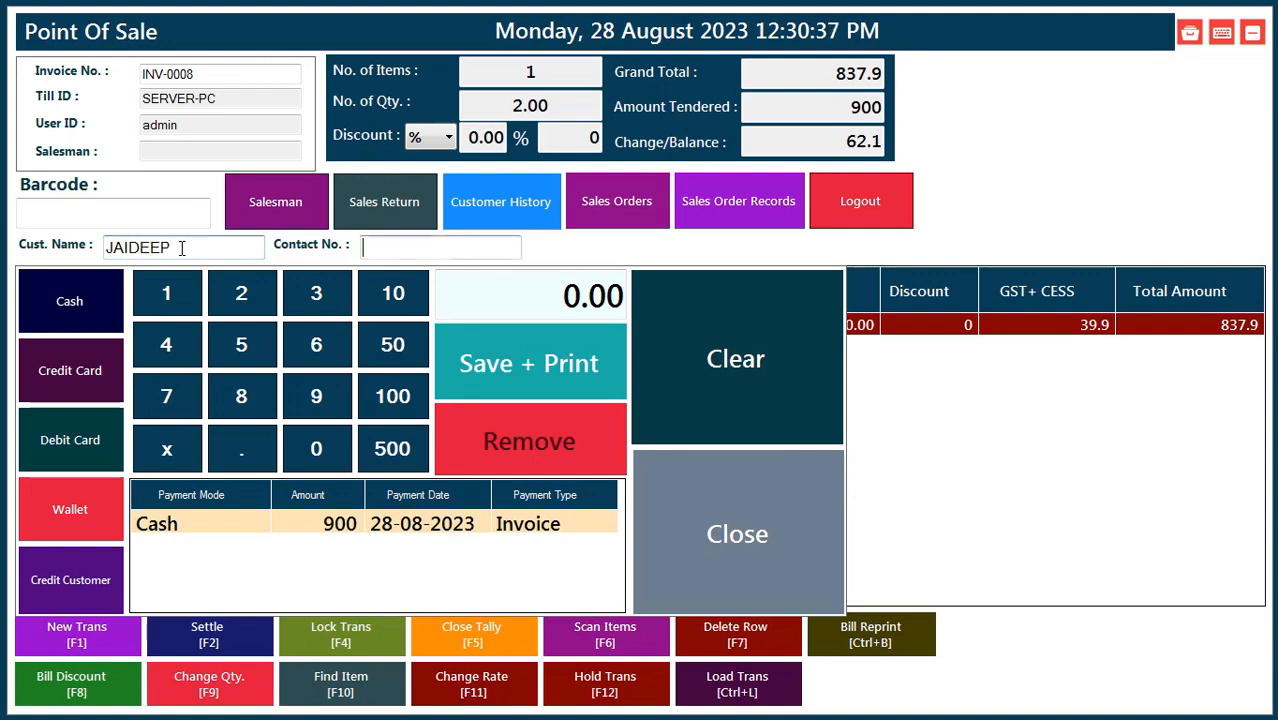
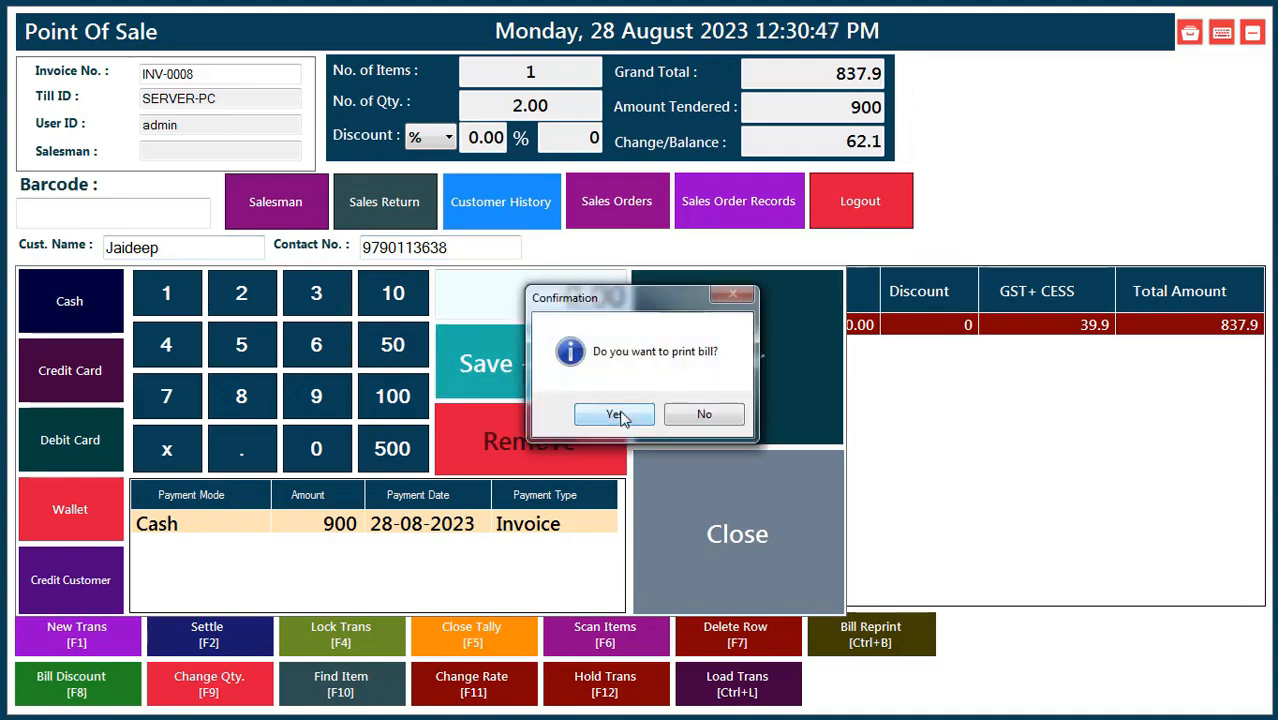
{"action": "left_click", "coordinate": [617, 415]}
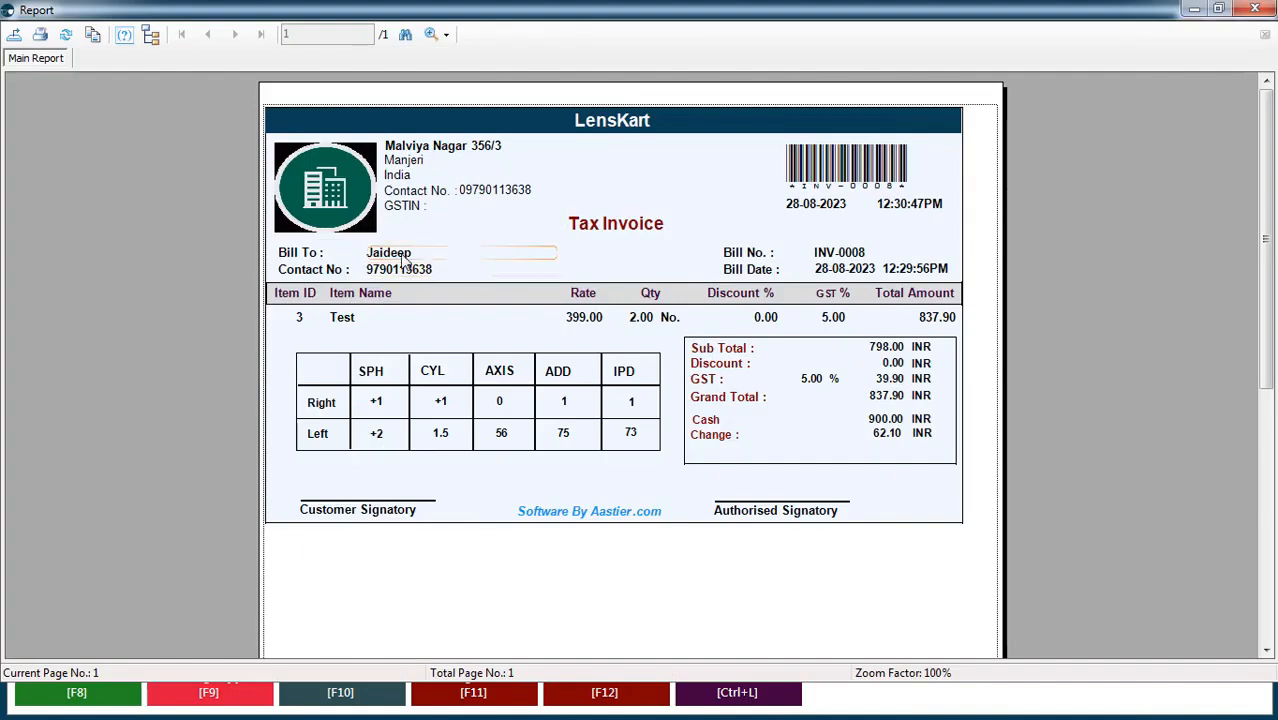
{"action": "left_click", "coordinate": [1254, 9]}
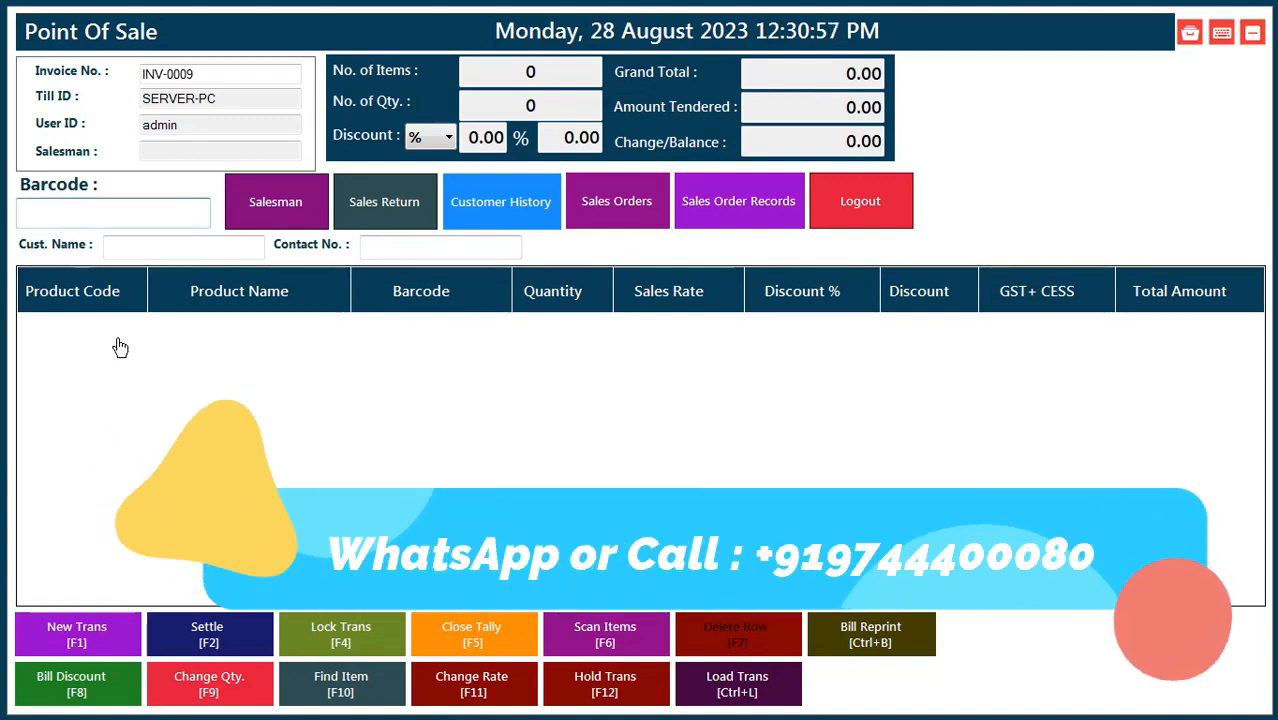
Change the invoice number to INV-0008 and reprint its tax invoice.
{"action": "left_click", "coordinate": [203, 73]}
{"action": "key", "text": "BackSpace"}
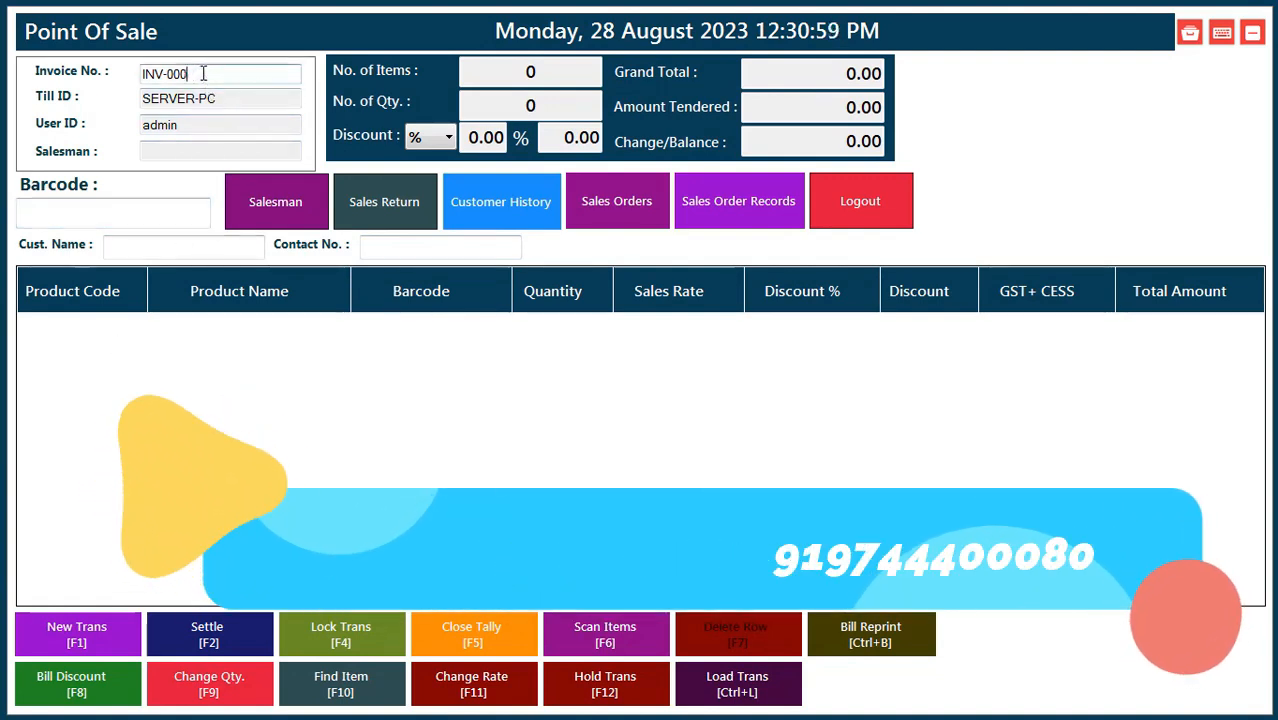
{"action": "type", "text": "8"}
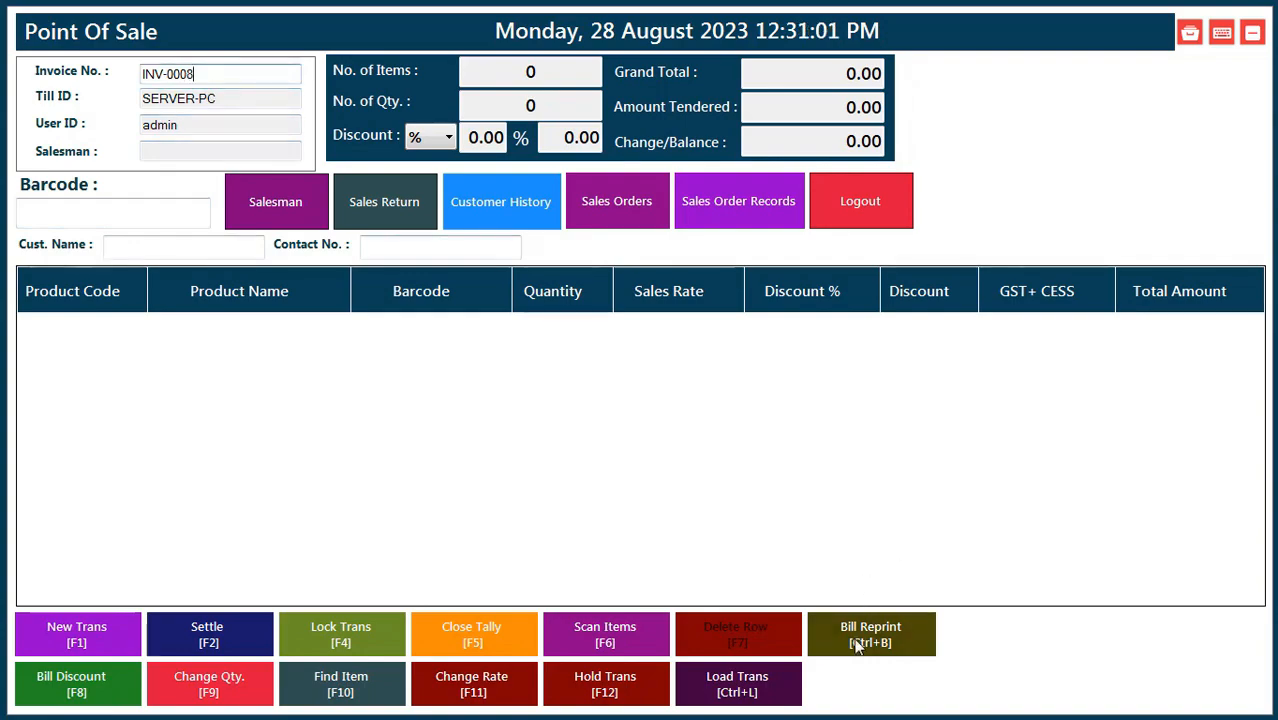
{"action": "left_click_drag", "start_coordinate": [210, 74], "coordinate": [30, 100]}
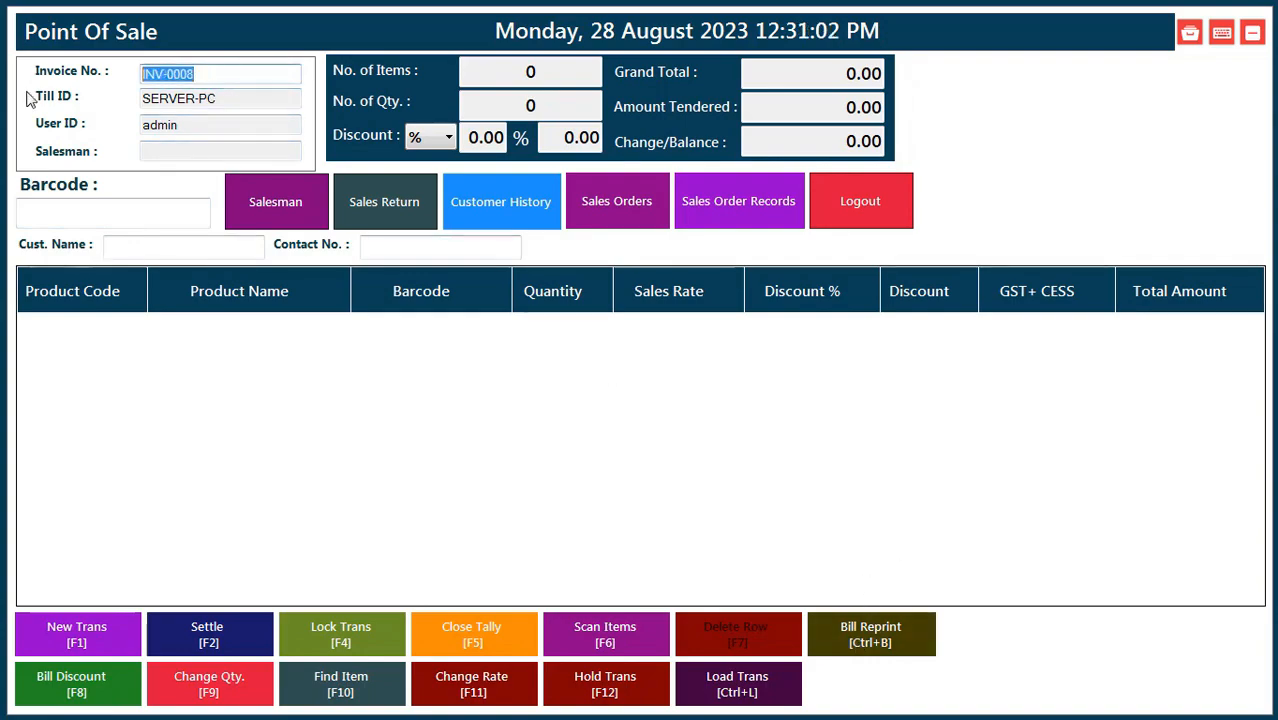
{"action": "left_click", "coordinate": [870, 634]}
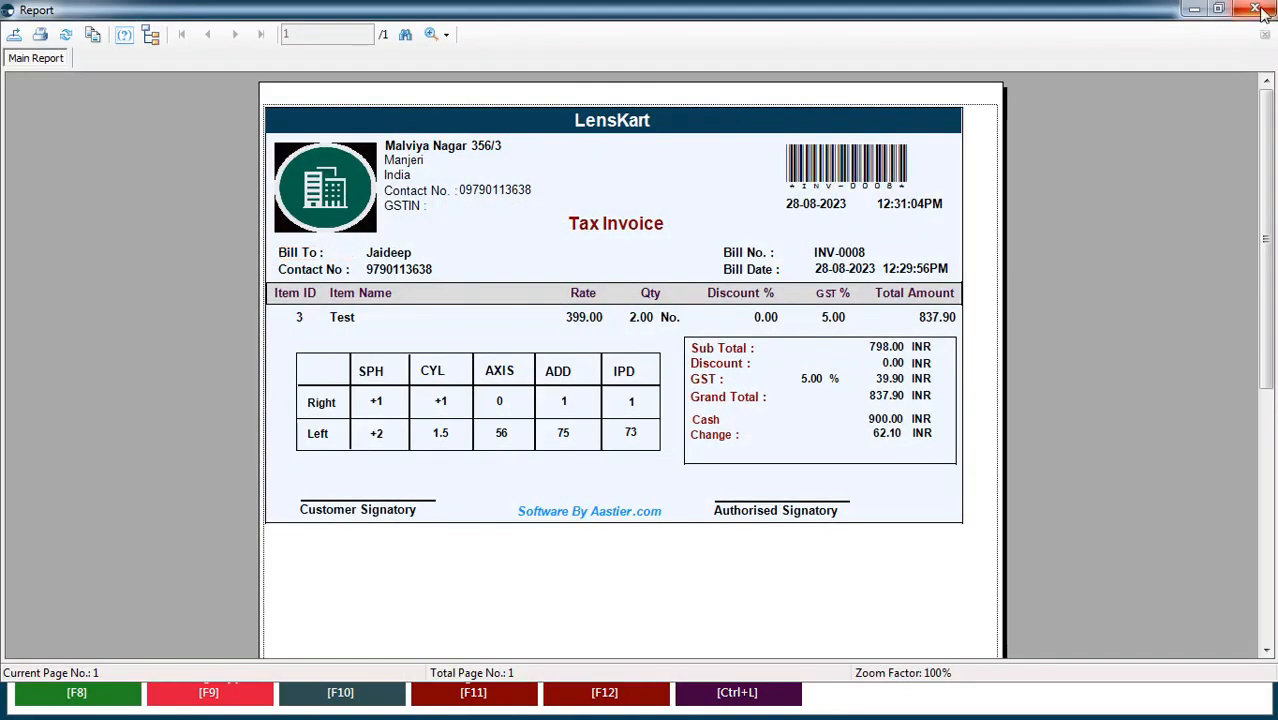
{"action": "left_click", "coordinate": [1254, 9]}
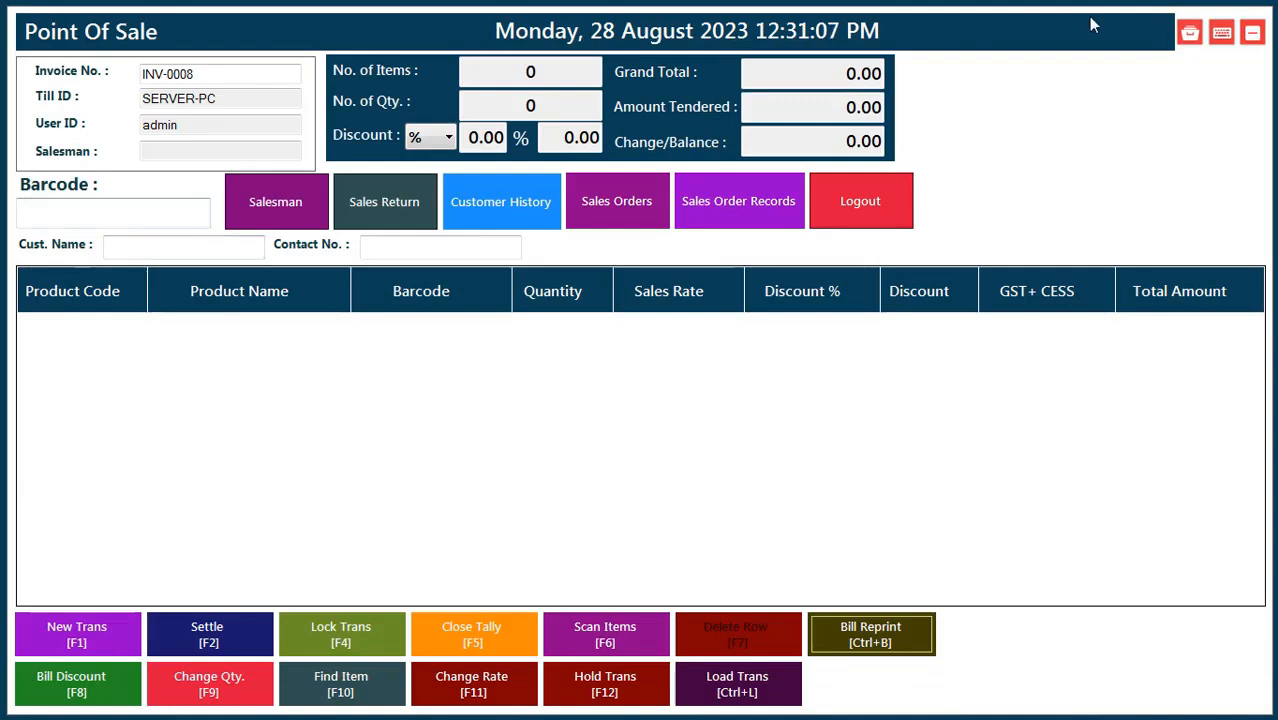